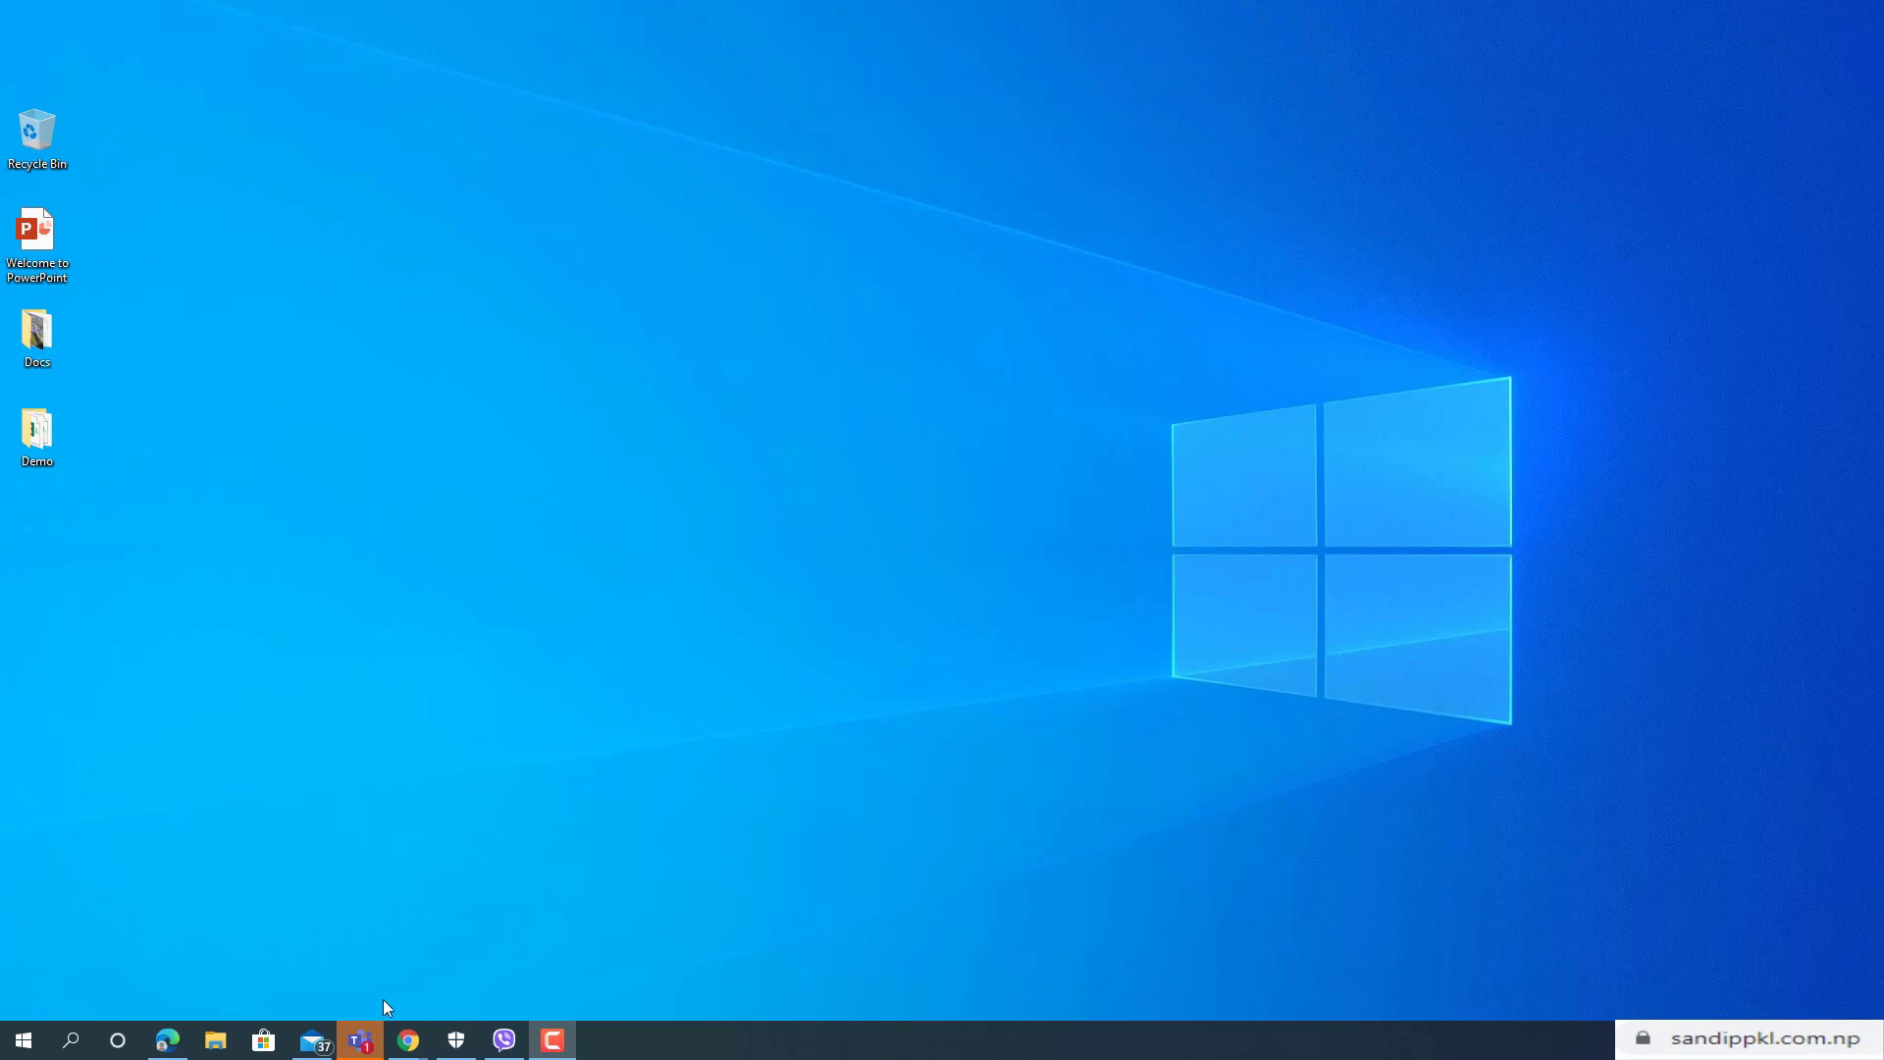
Step: Switch to Microsoft Teams and start scheduling a meeting in the General channel titled "Demo Waiting Room"
{"action": "left_click", "coordinate": [359, 1039]}
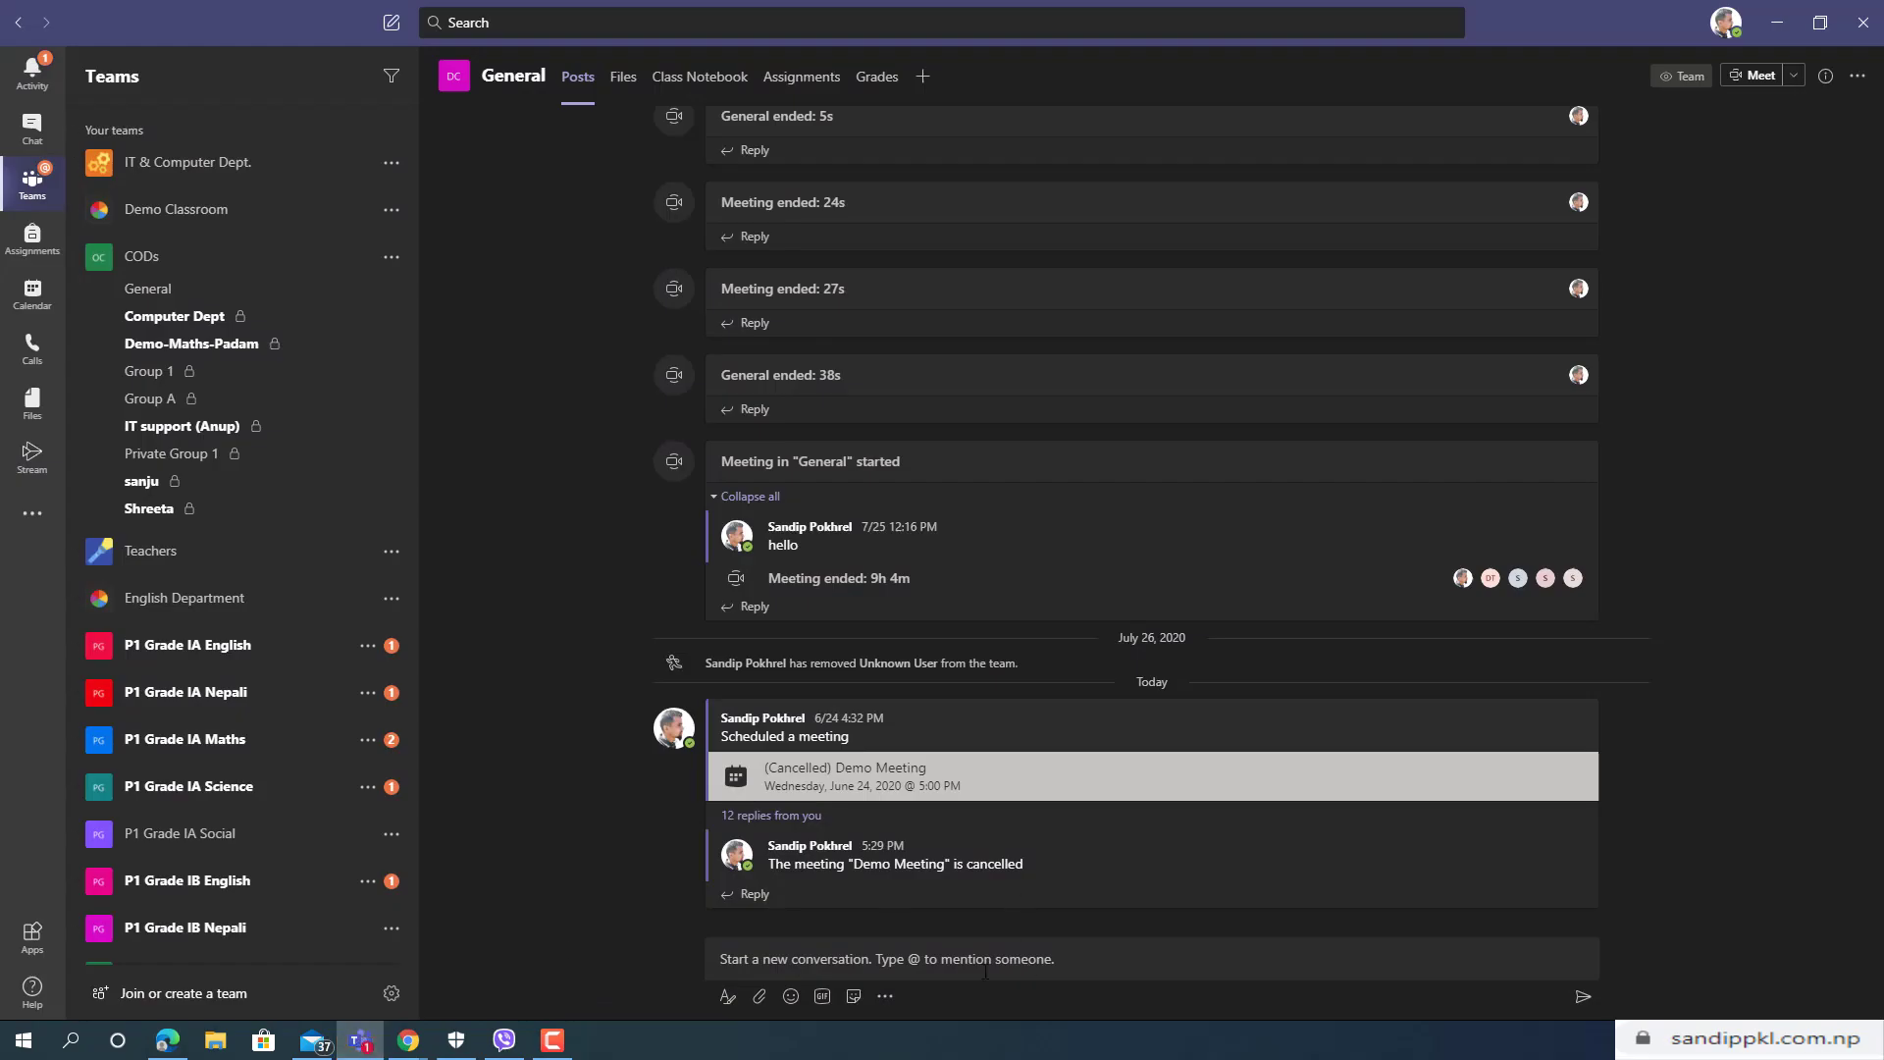
{"action": "left_click", "coordinate": [1794, 75]}
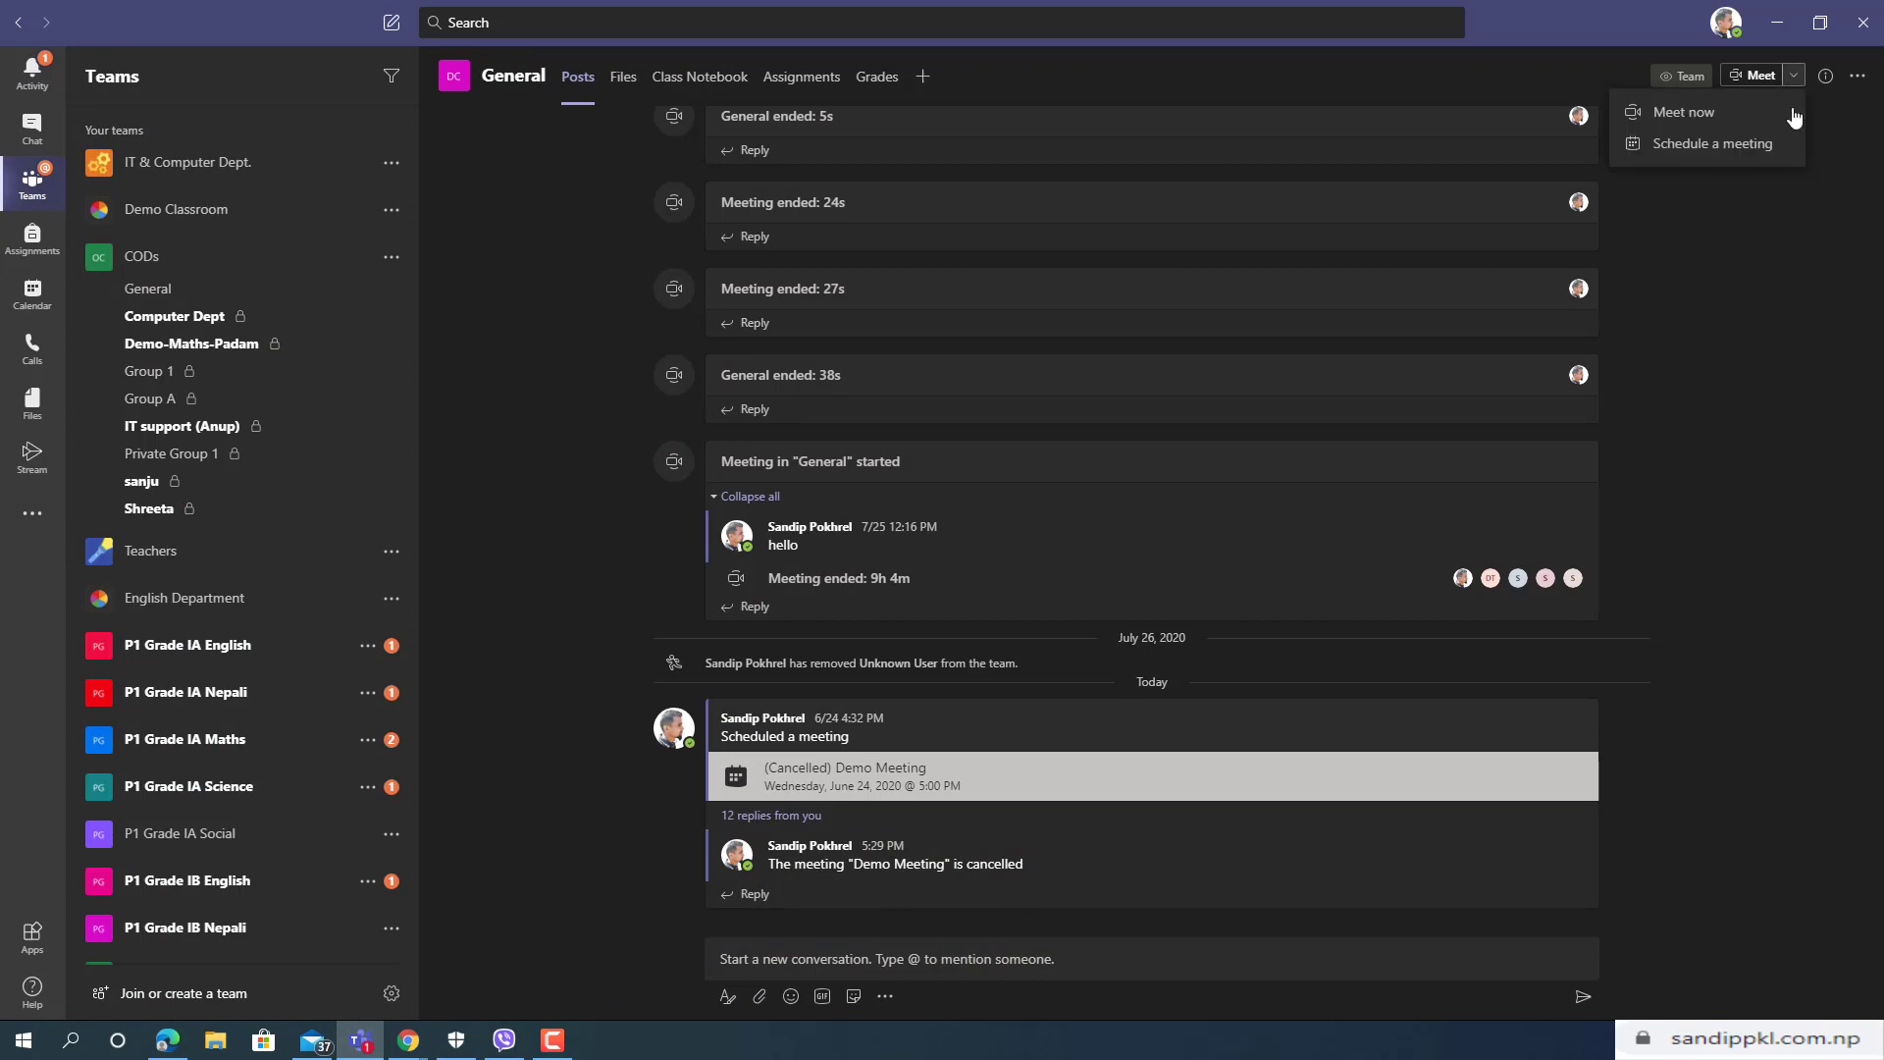
{"action": "left_click", "coordinate": [1693, 147]}
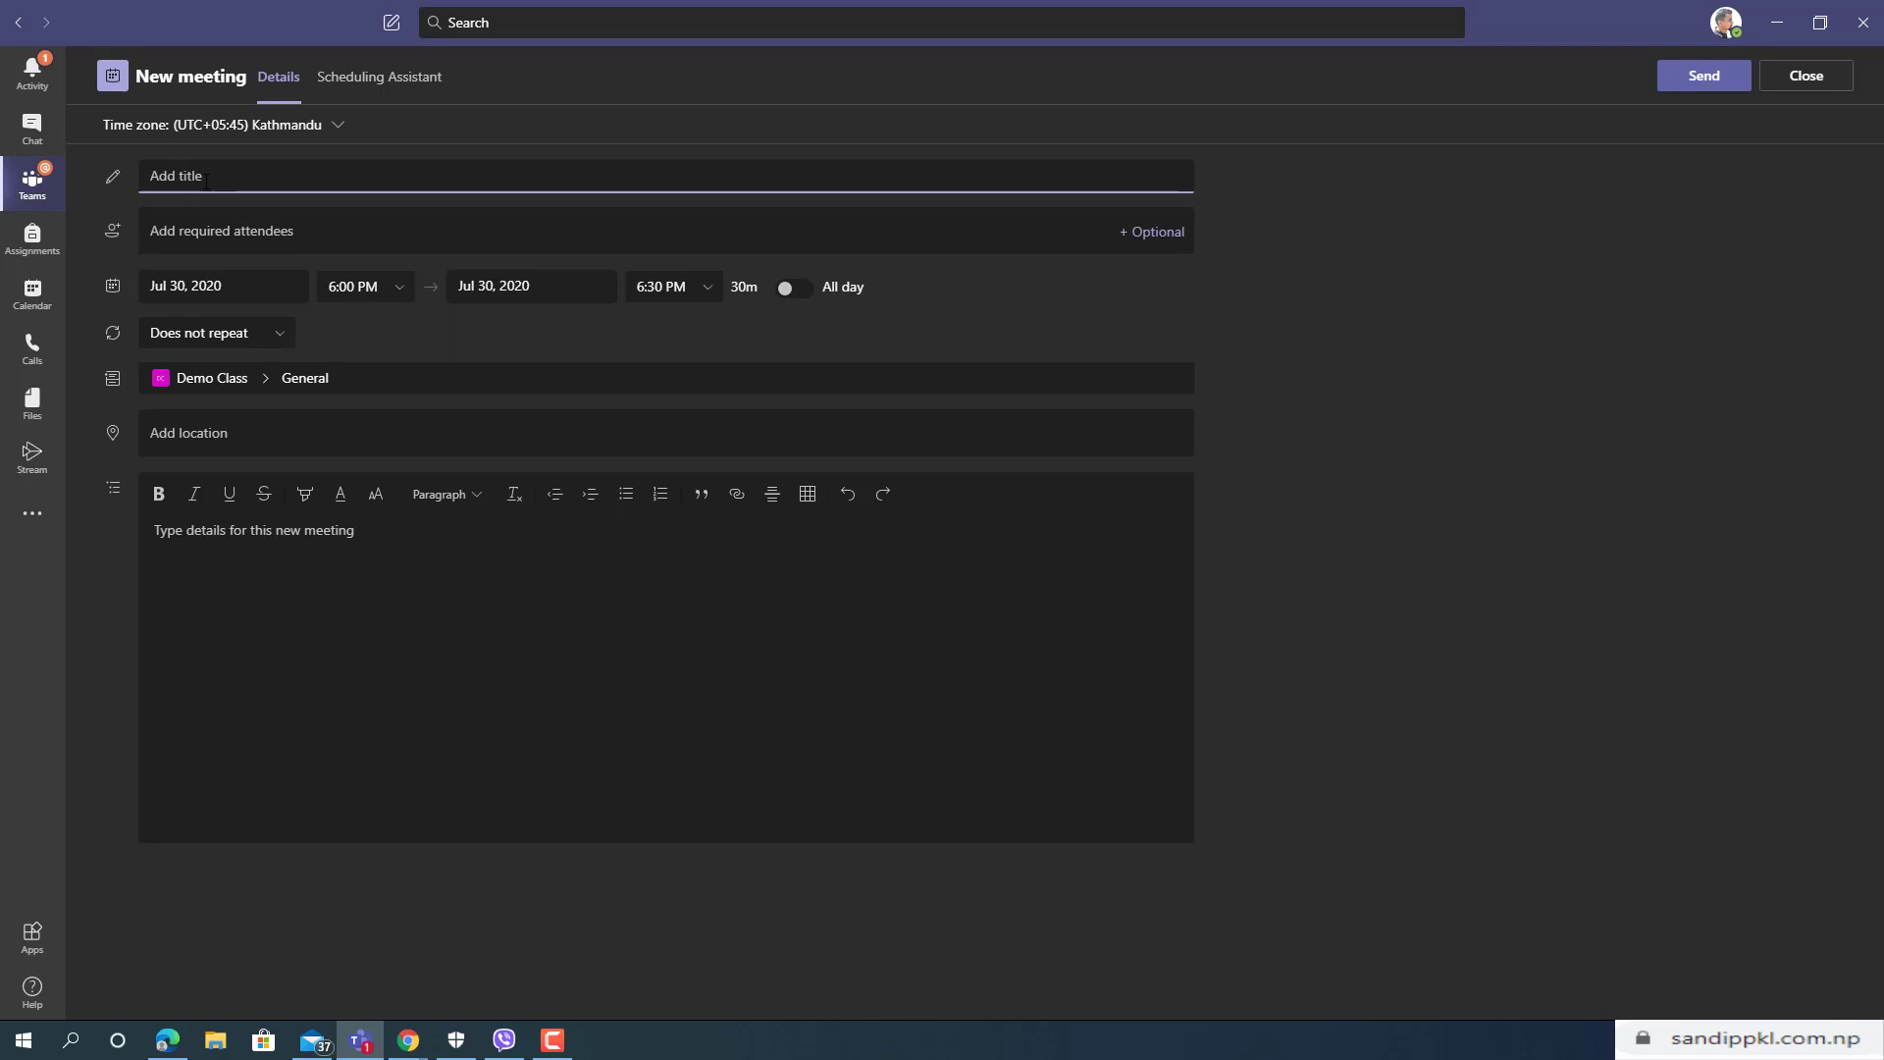
{"action": "type", "text": "Demo"}
{"action": "type", "text": "Waiting Room"}
{"action": "left_click", "coordinate": [308, 239]}
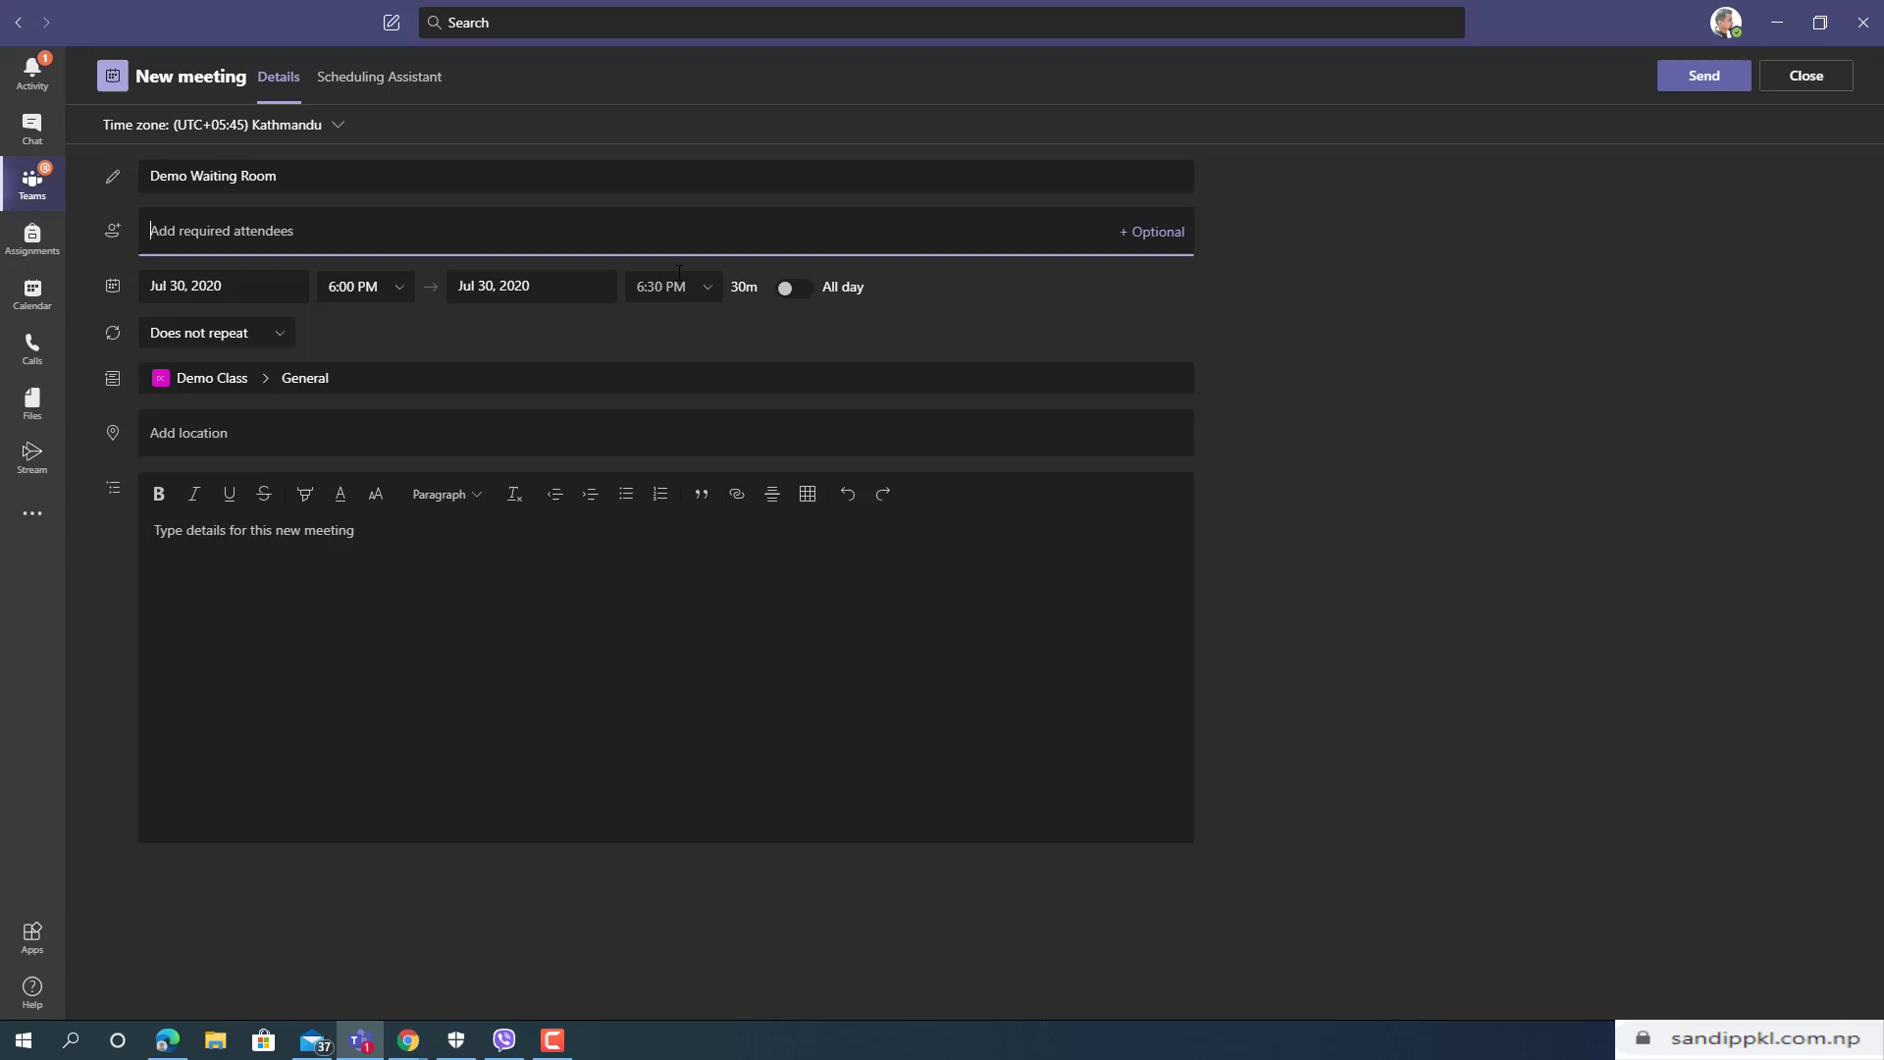
{"action": "type", "text": "stude"}
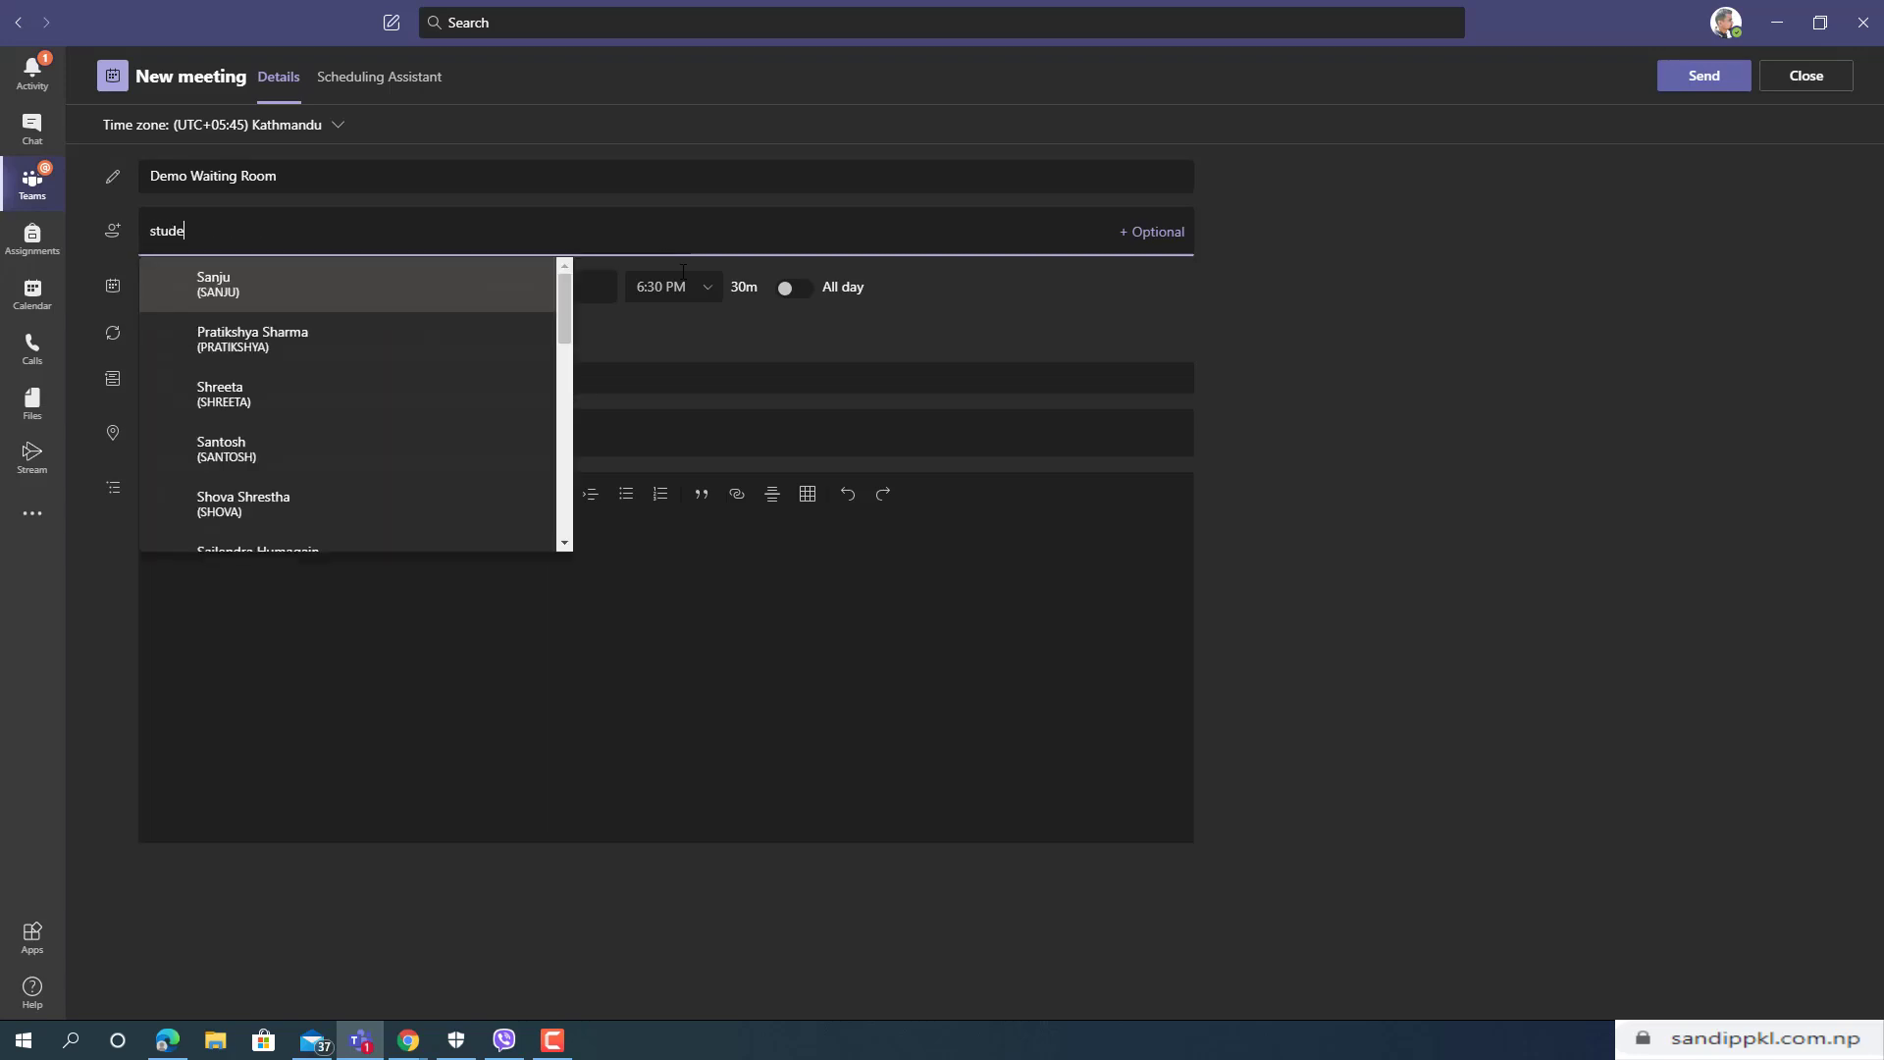
{"action": "left_click", "coordinate": [480, 352]}
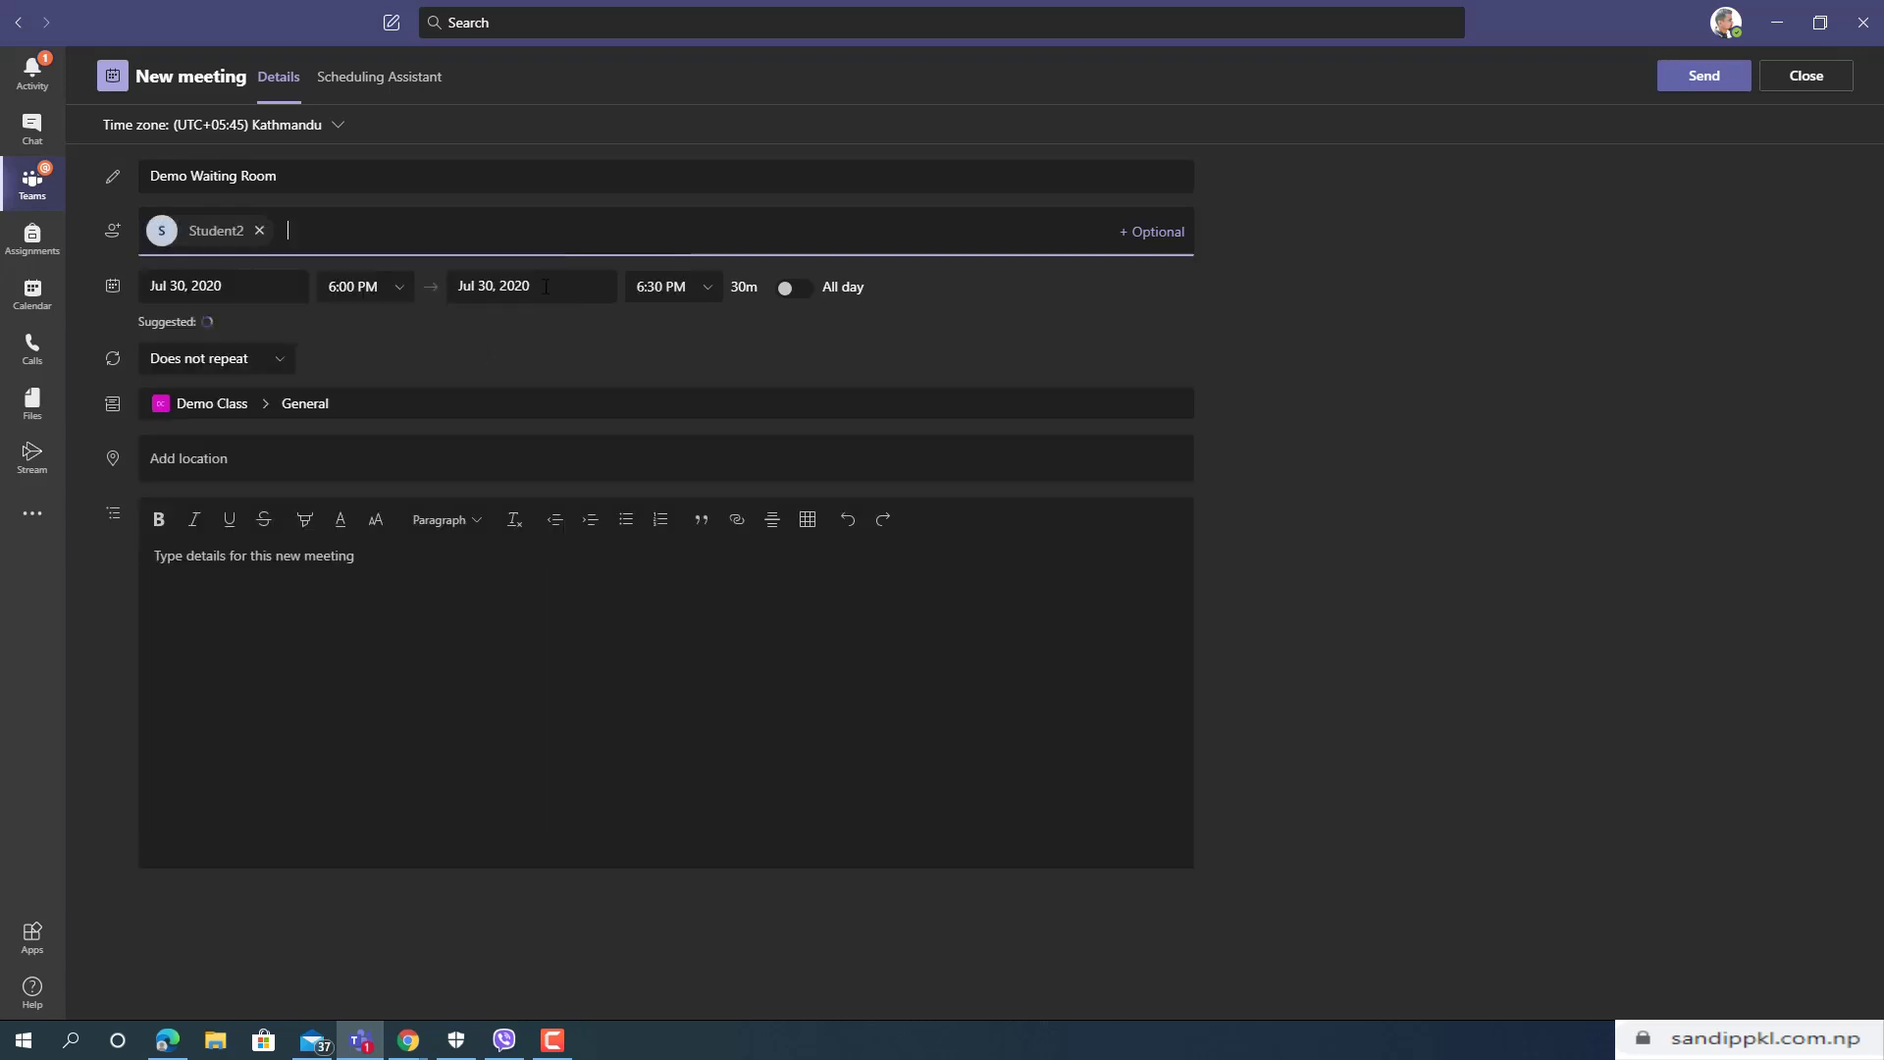
{"action": "left_click", "coordinate": [260, 232]}
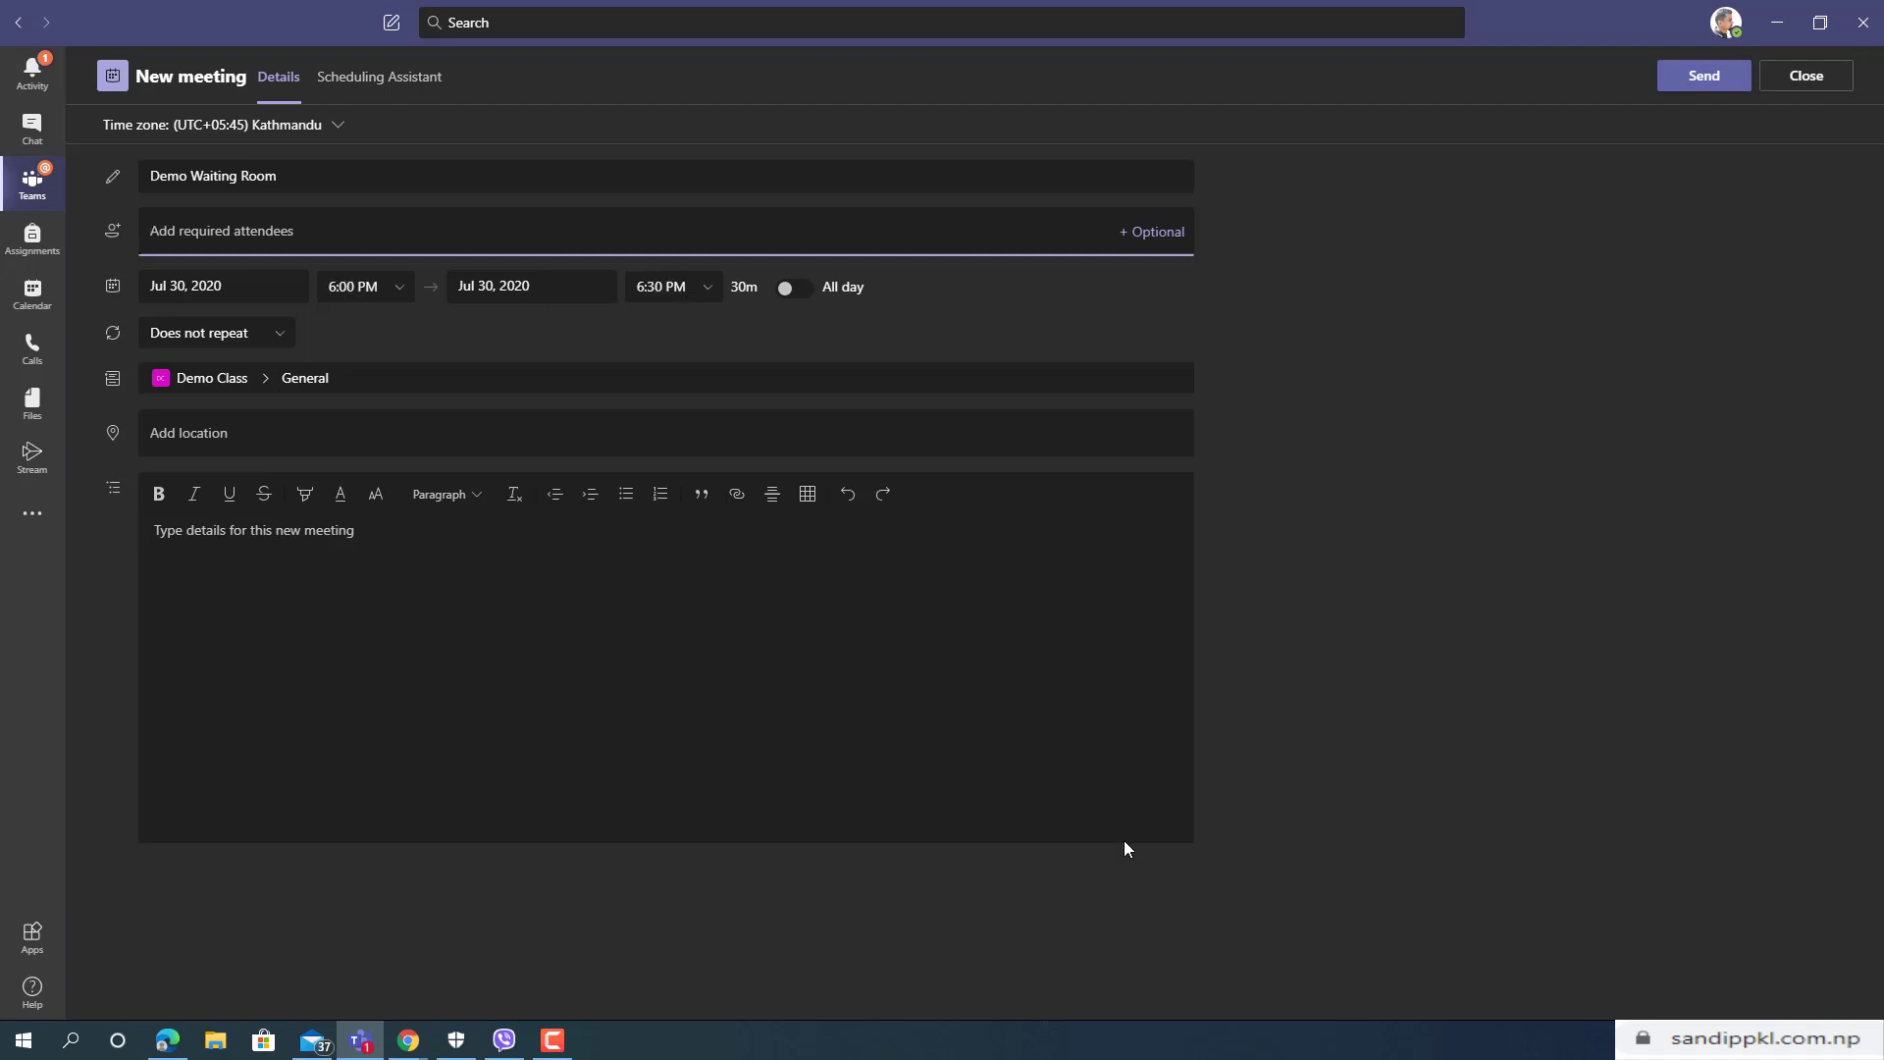
Step: Set the meeting's start time to 6:45 PM and send it to the General channel
{"action": "left_click", "coordinate": [351, 287]}
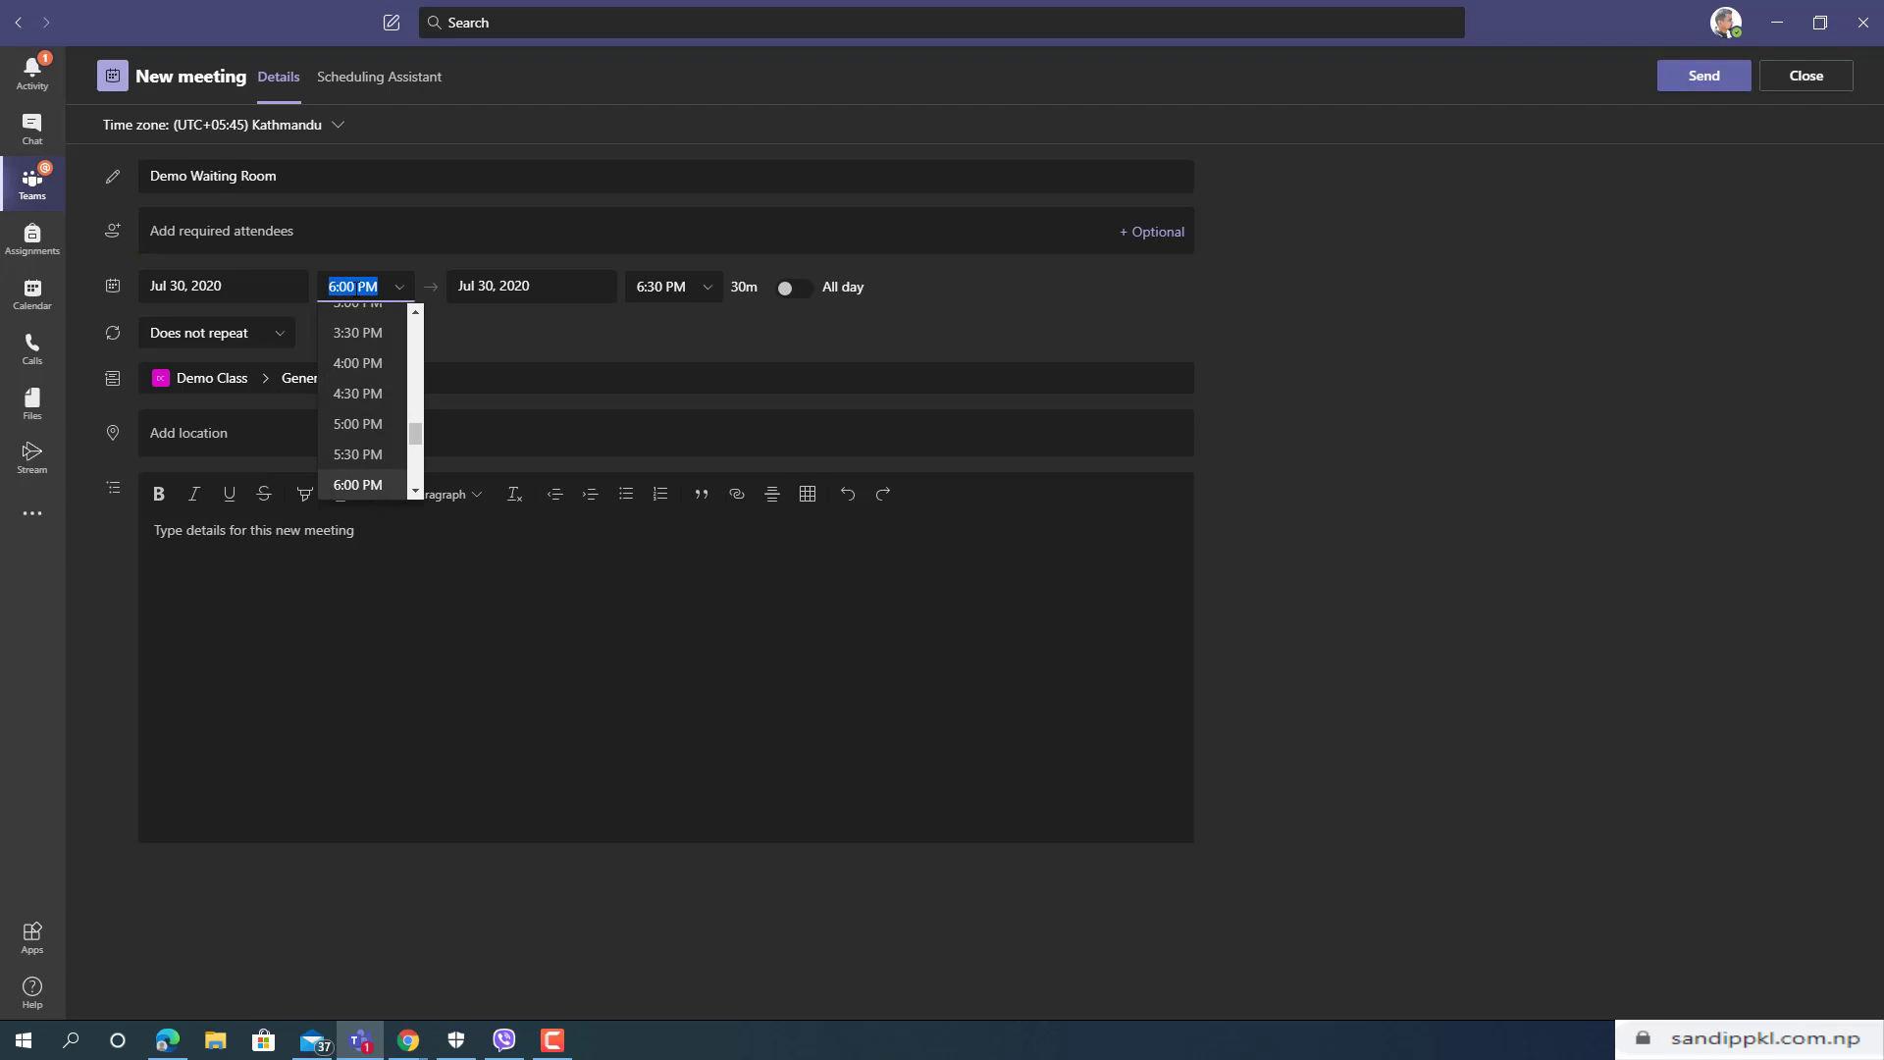
{"action": "left_click", "coordinate": [346, 287]}
{"action": "key", "text": "BackSpace"}
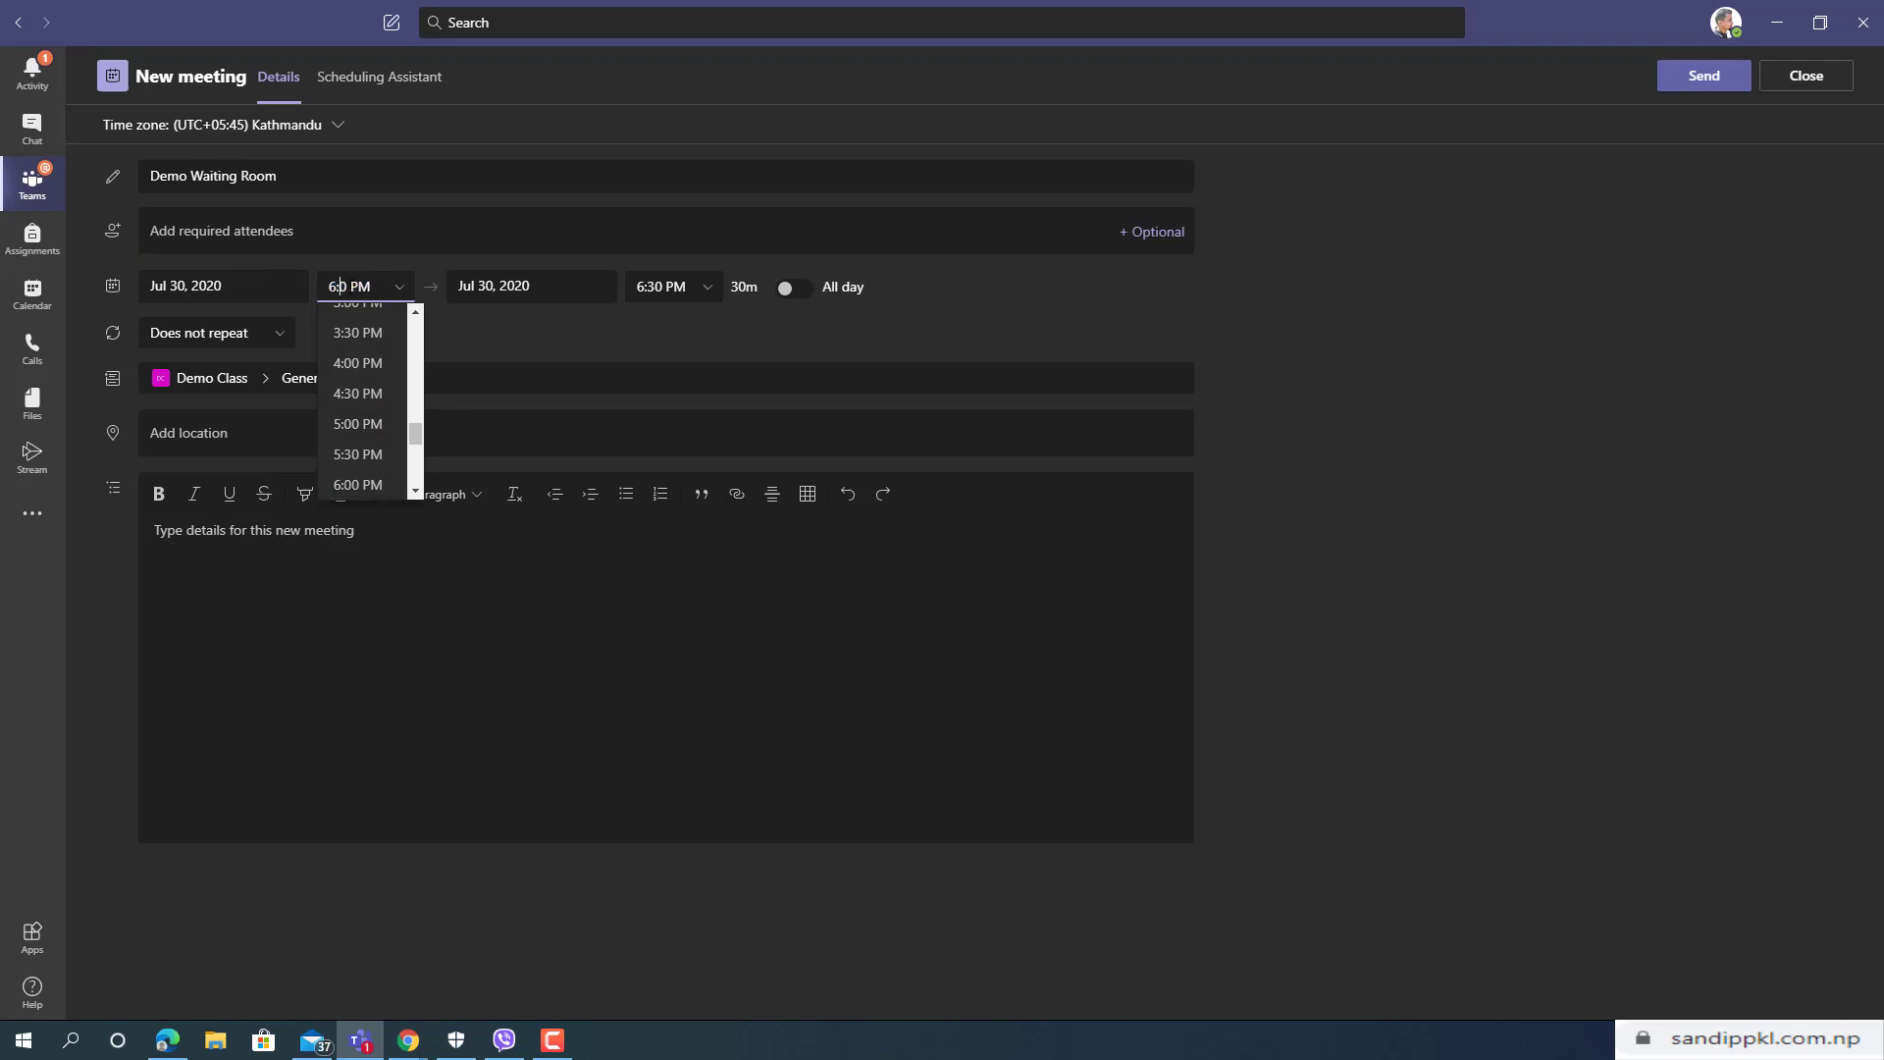
{"action": "type", "text": "4"}
{"action": "key", "text": "Delete"}
{"action": "type", "text": "5"}
{"action": "left_click", "coordinate": [480, 350]}
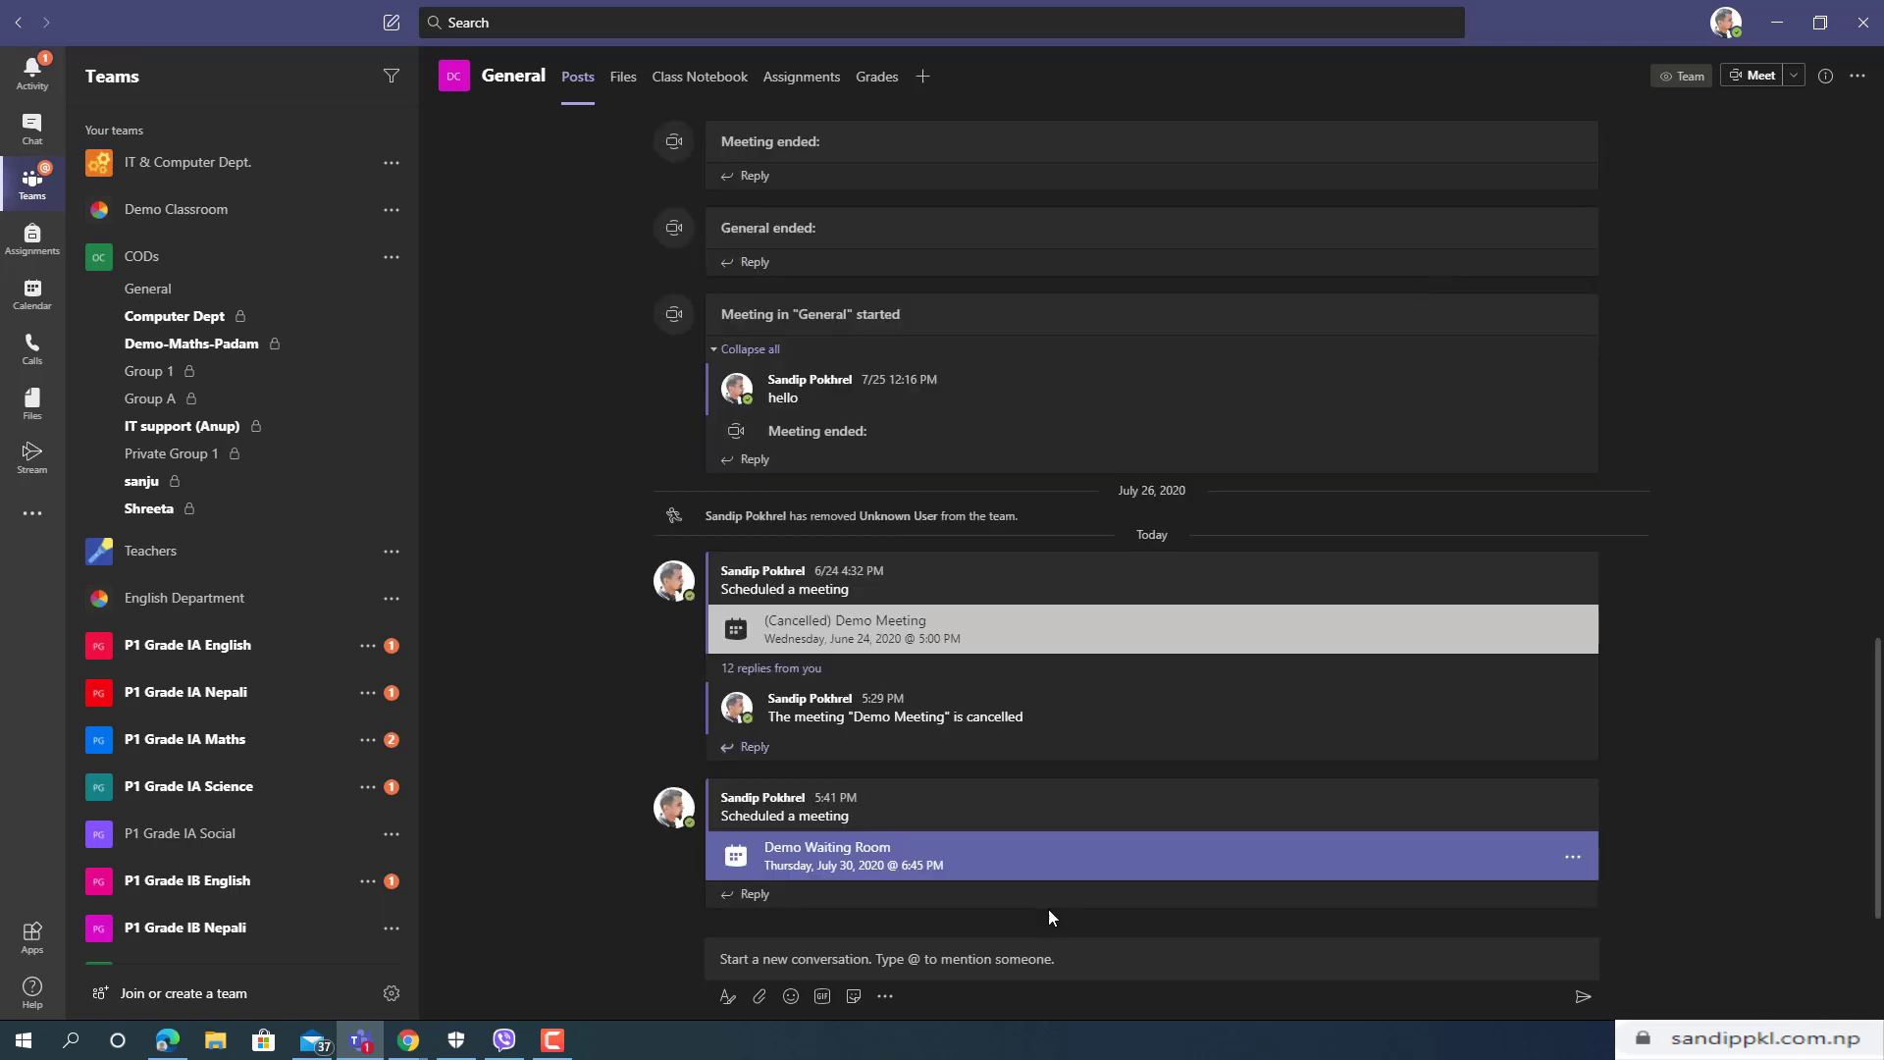
Step: Open the meeting options of the Demo Waiting Room meeting and allow "Only me" to bypass the lobby
{"action": "left_click", "coordinate": [829, 863]}
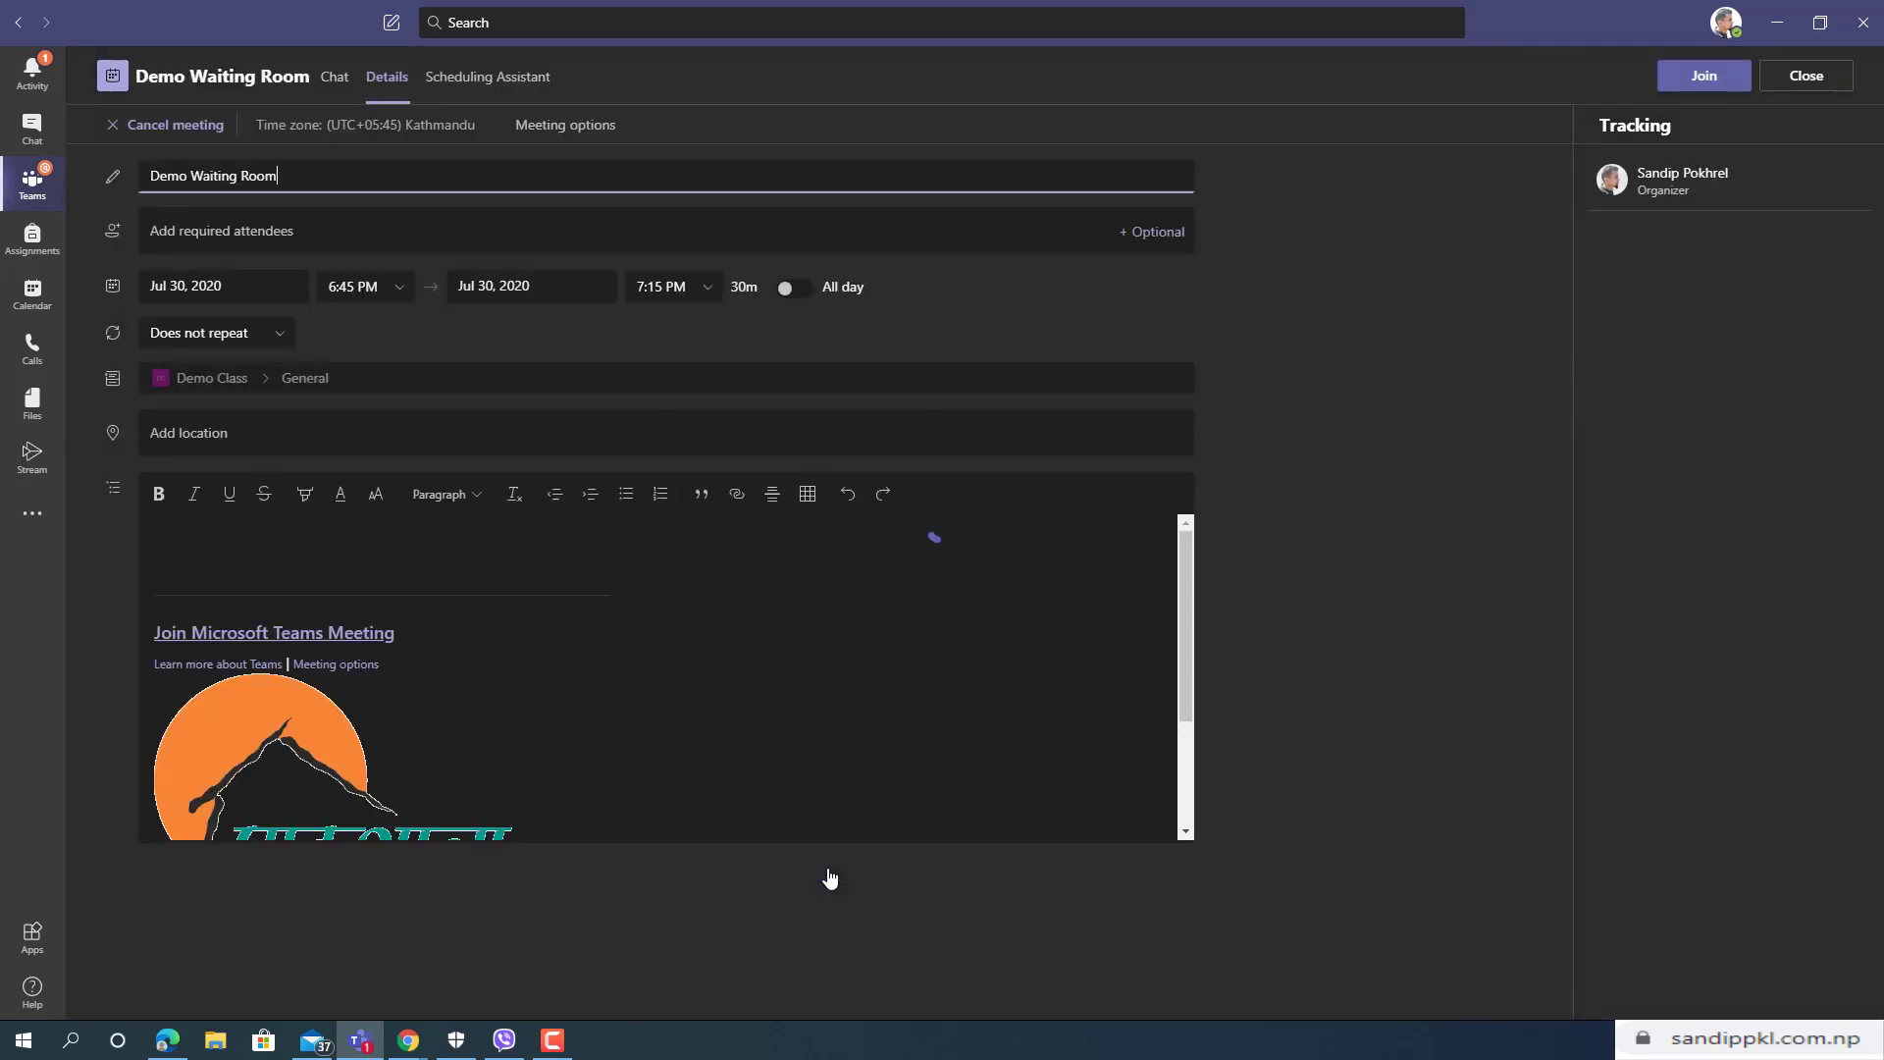
{"action": "left_click", "coordinate": [576, 136]}
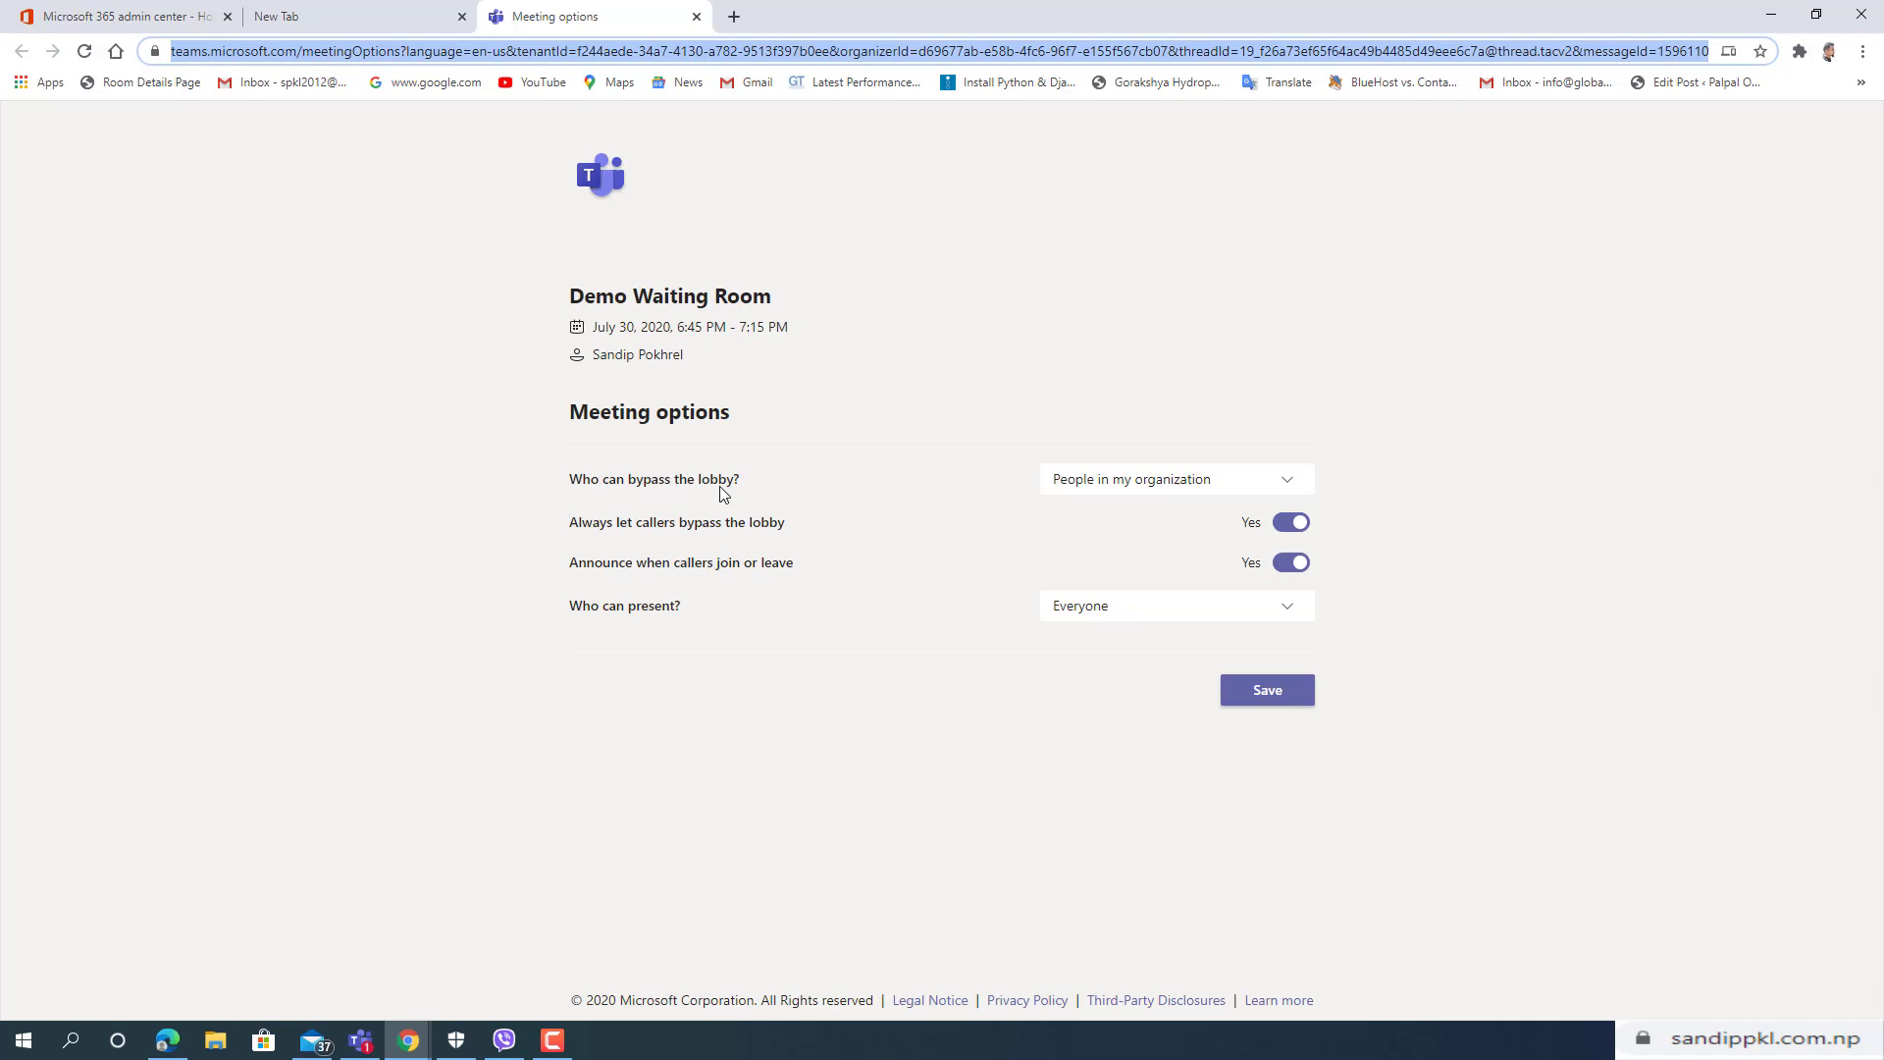
{"action": "left_click", "coordinate": [1186, 489]}
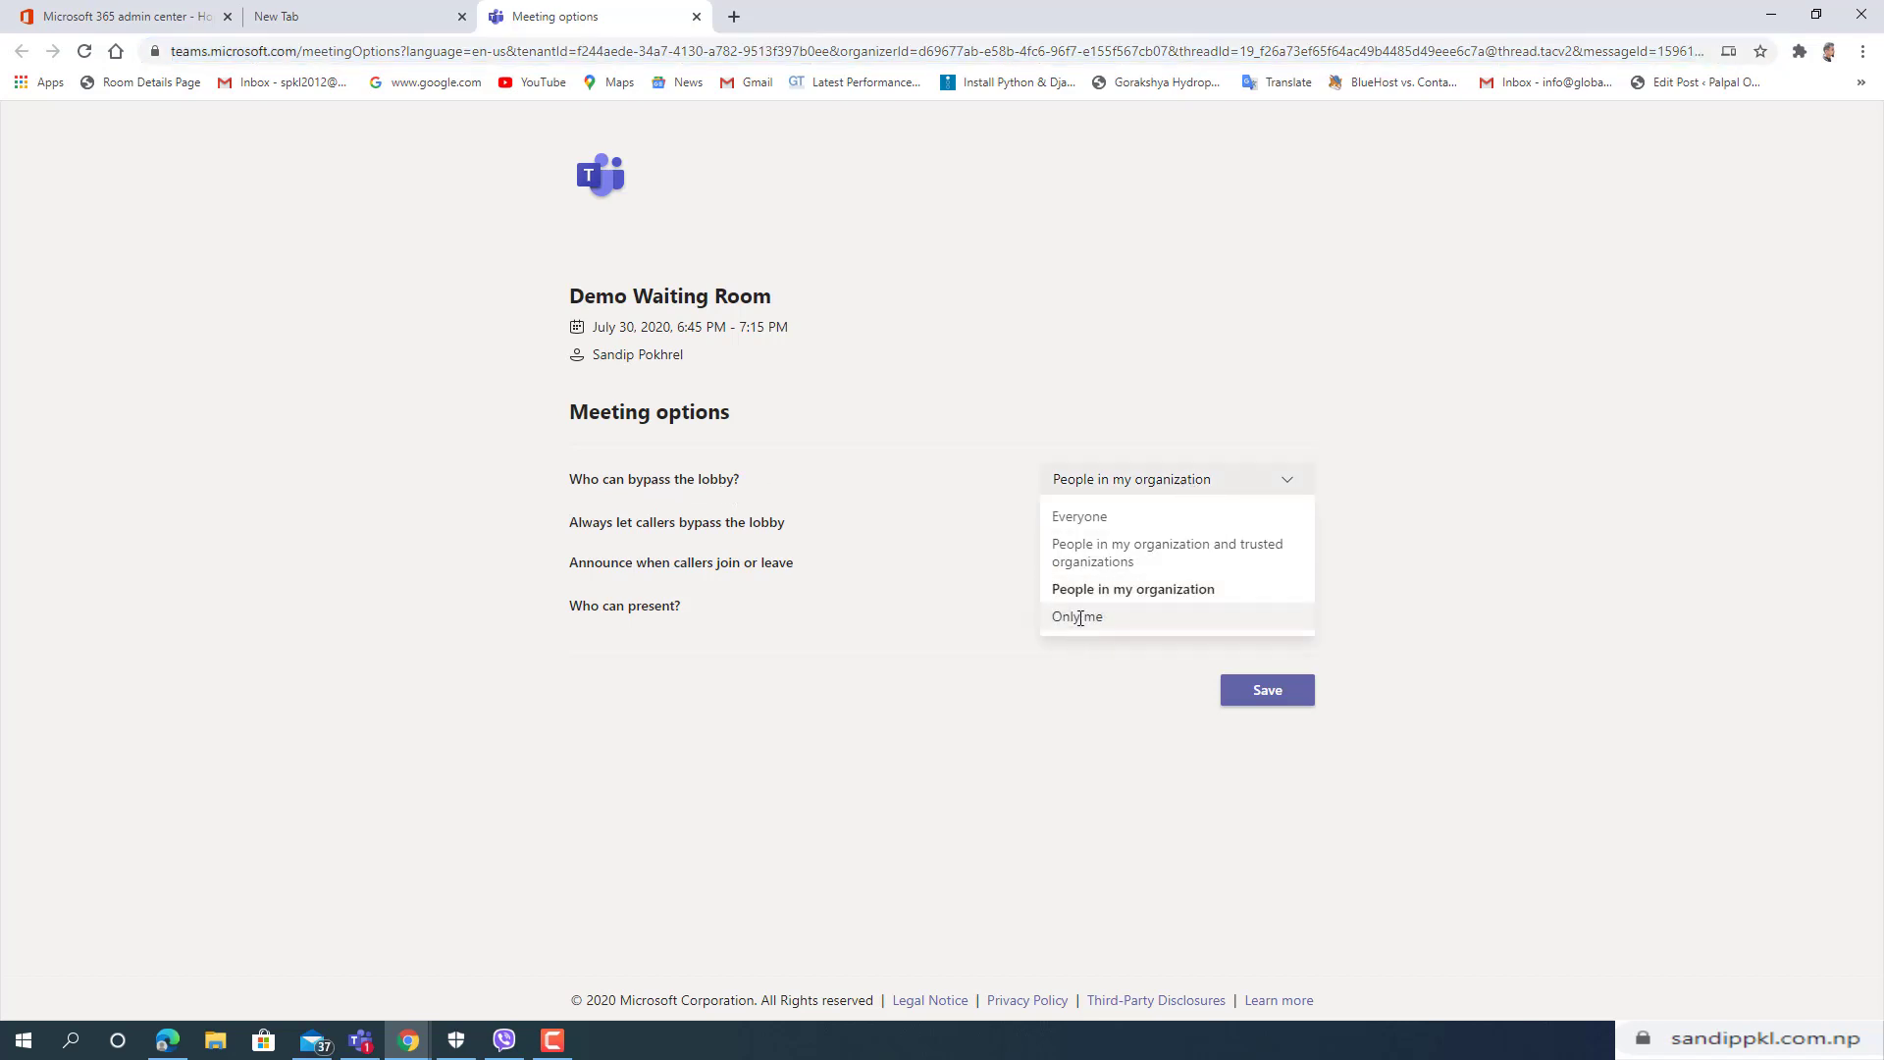
{"action": "left_click", "coordinate": [1077, 621]}
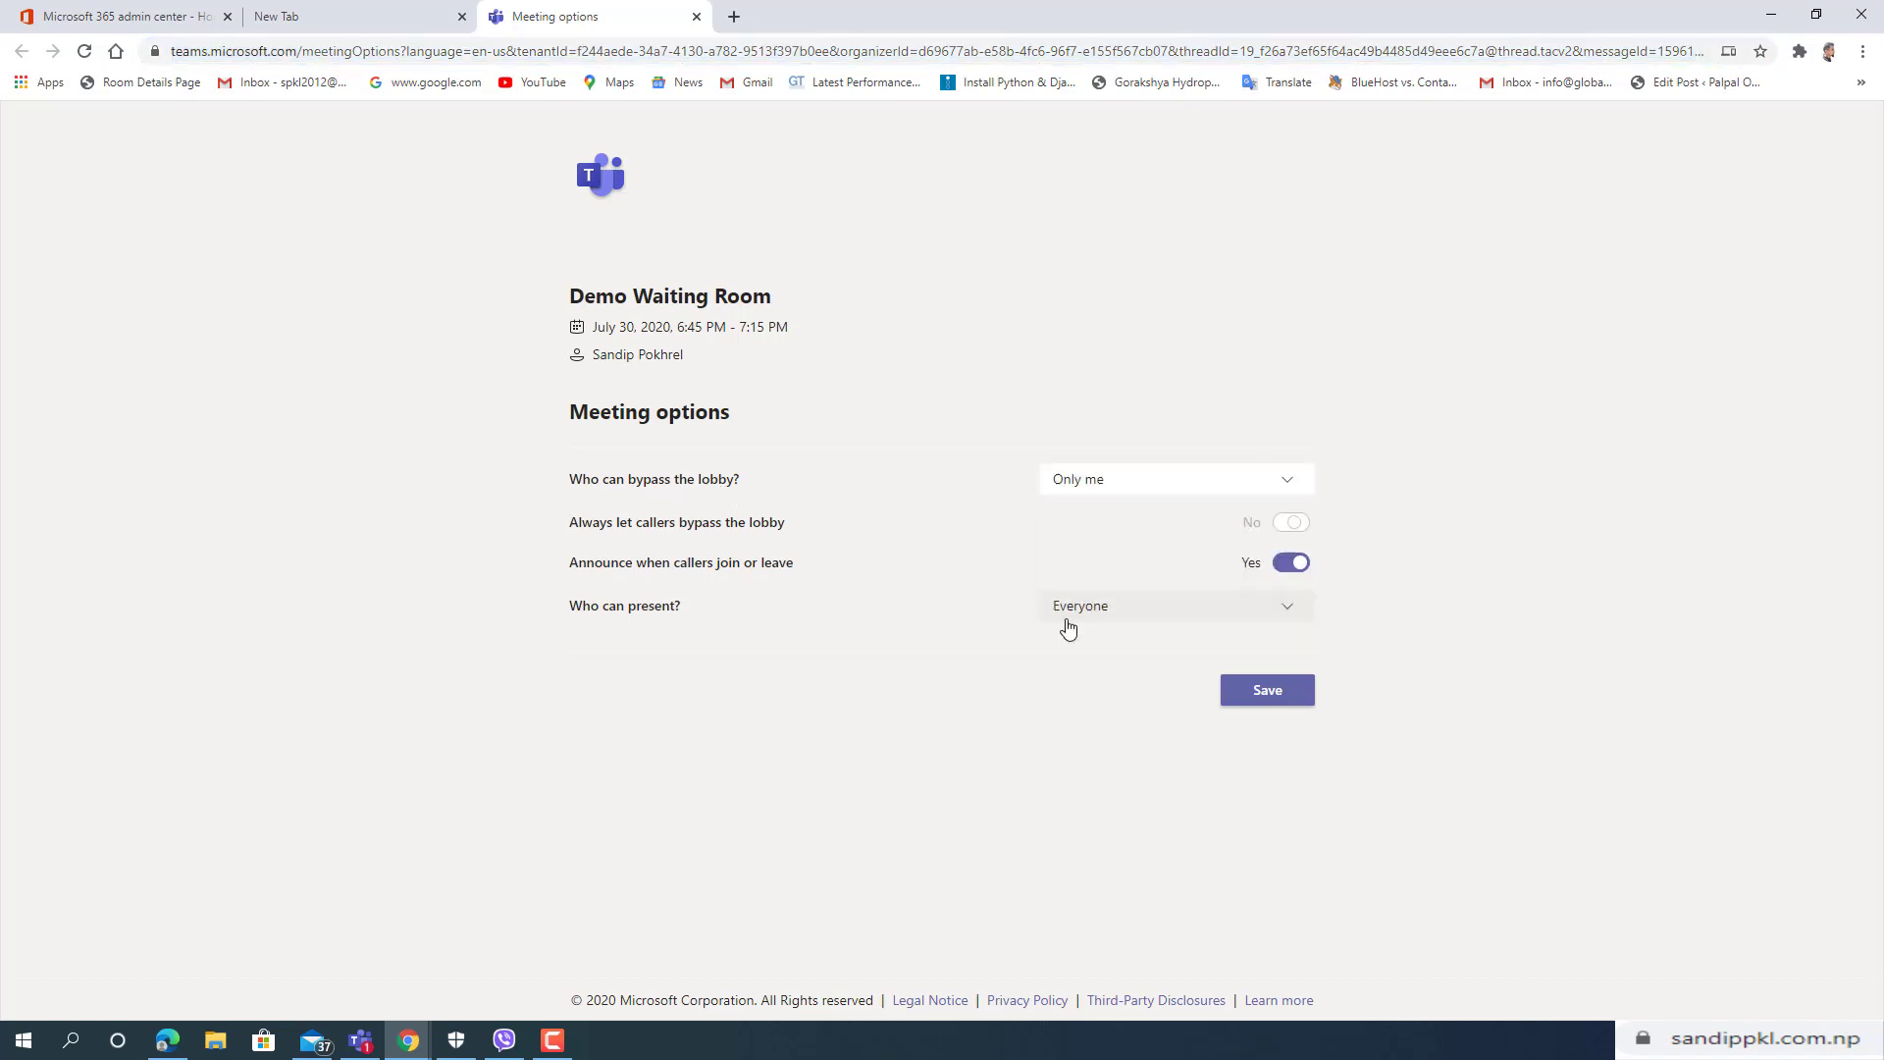
{"action": "left_click", "coordinate": [1158, 491]}
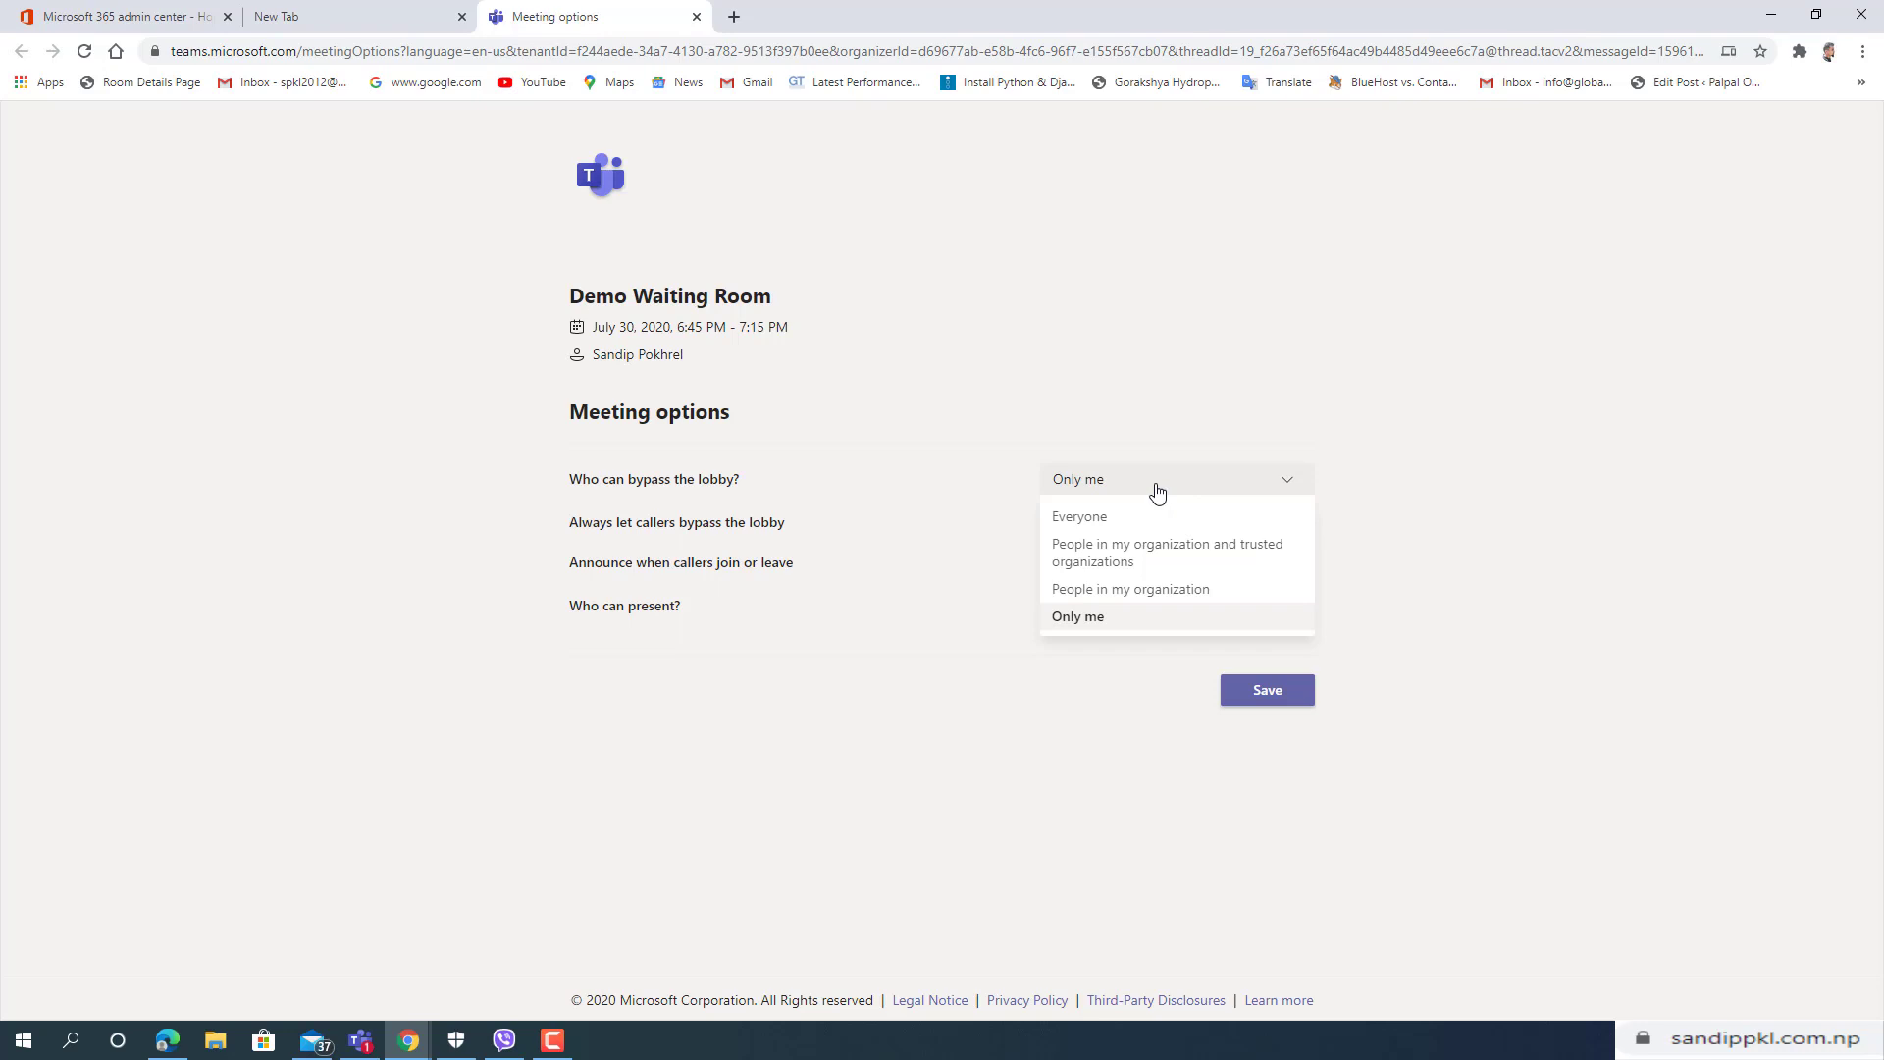
{"action": "left_click", "coordinate": [1202, 491]}
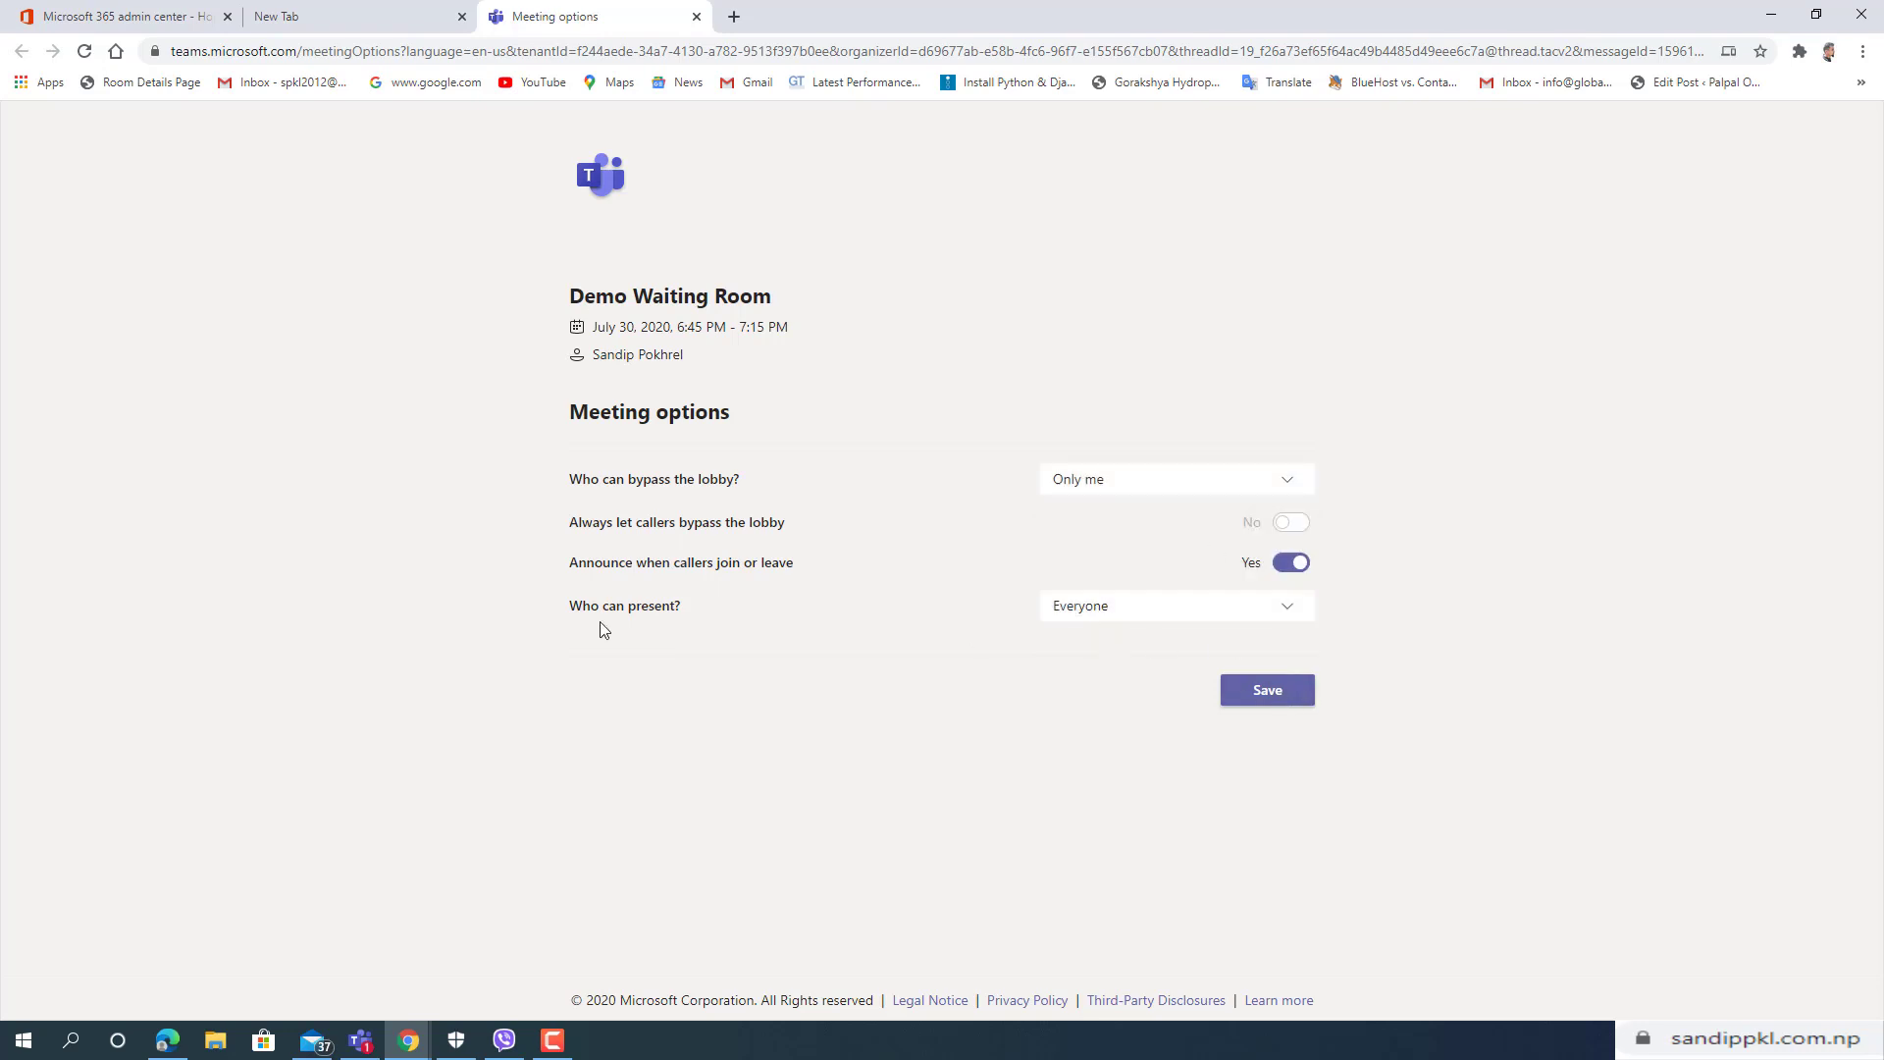
Step: Restrict presenting to "Only me", save the meeting options, and close their page
{"action": "left_click", "coordinate": [1122, 613]}
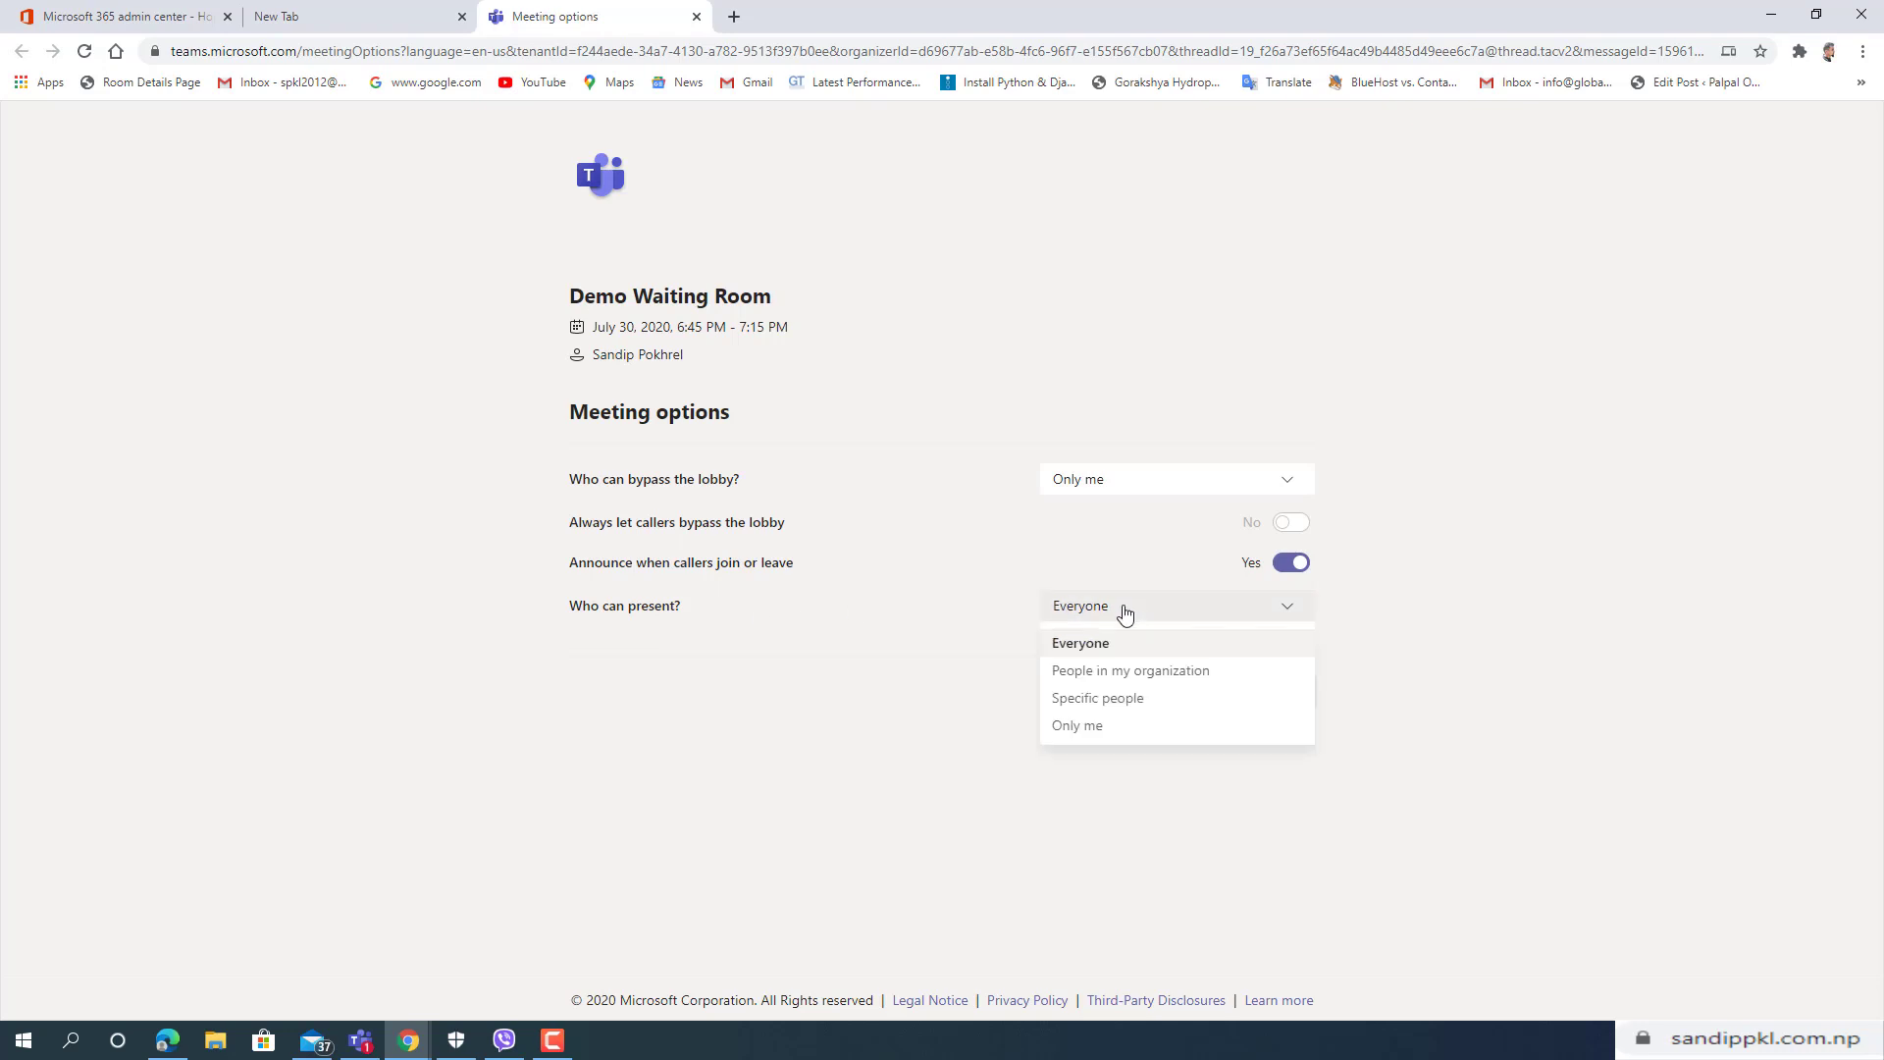
{"action": "left_click", "coordinate": [1094, 724]}
{"action": "left_click", "coordinate": [1264, 694]}
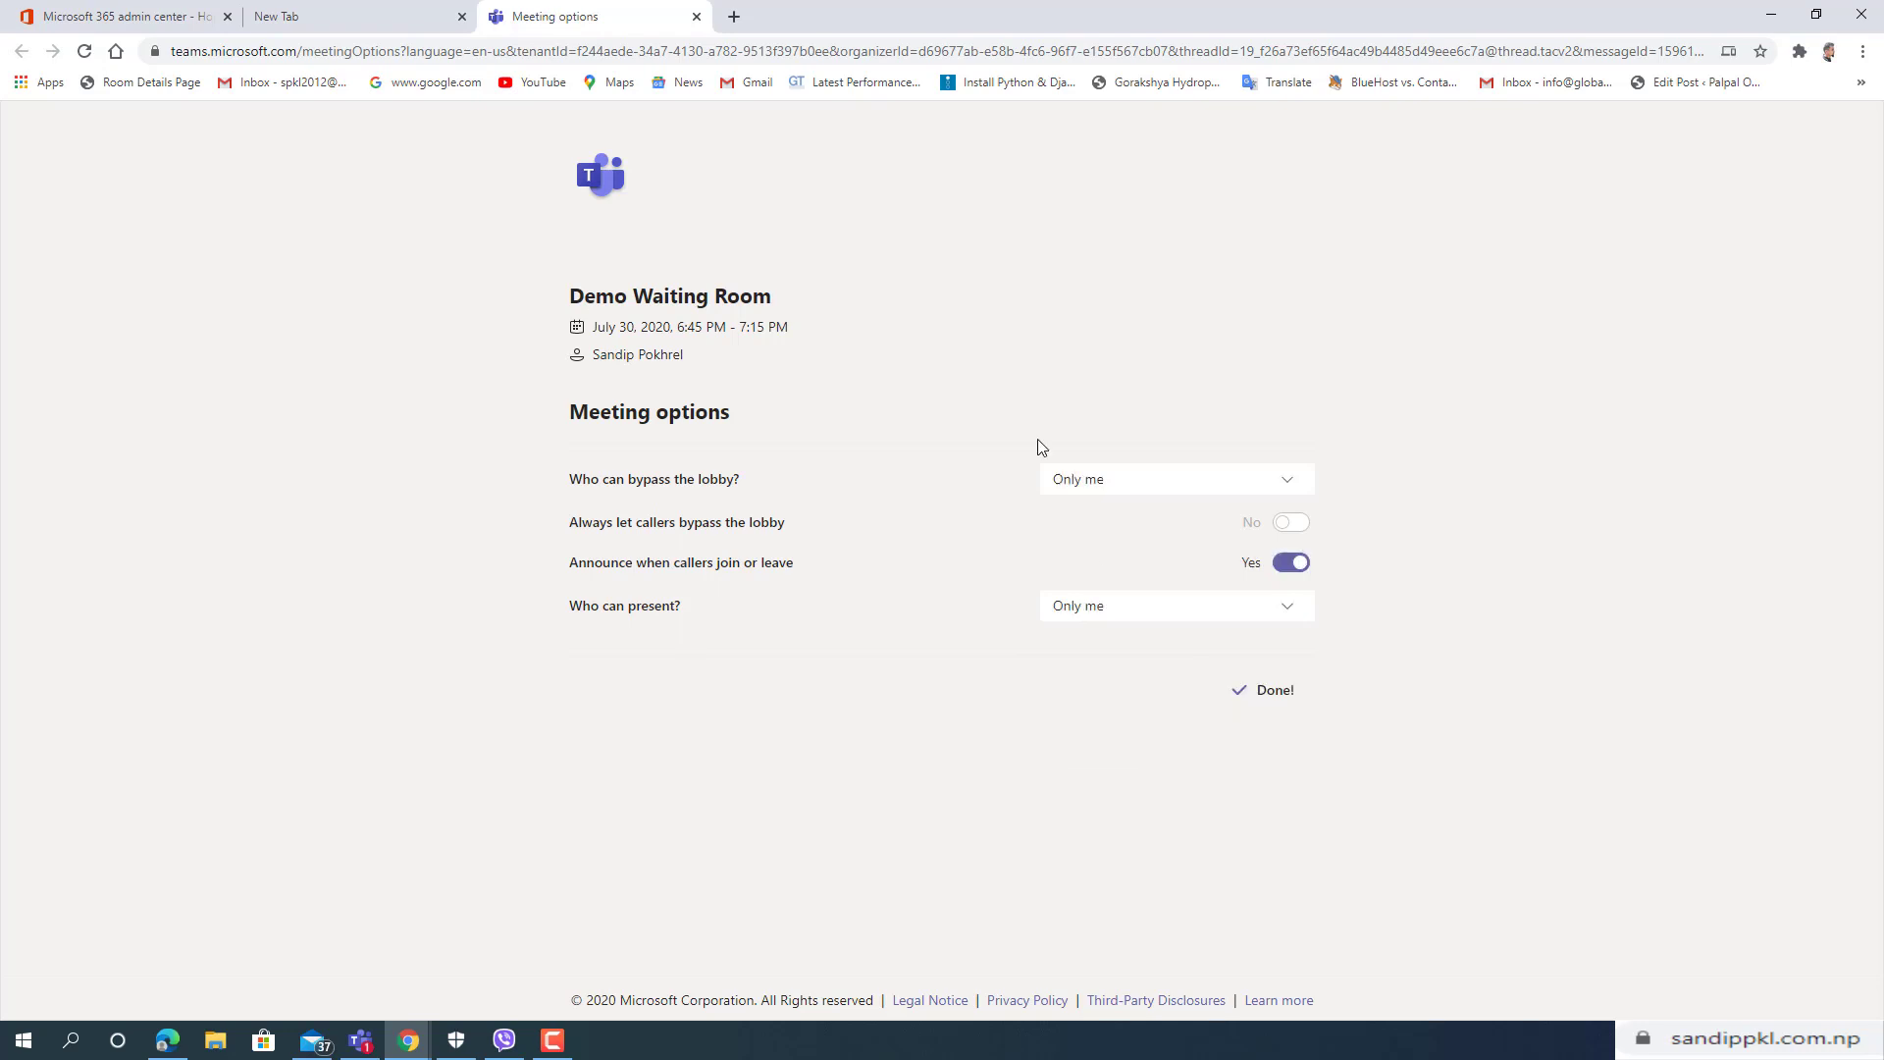
{"action": "left_click", "coordinate": [696, 17]}
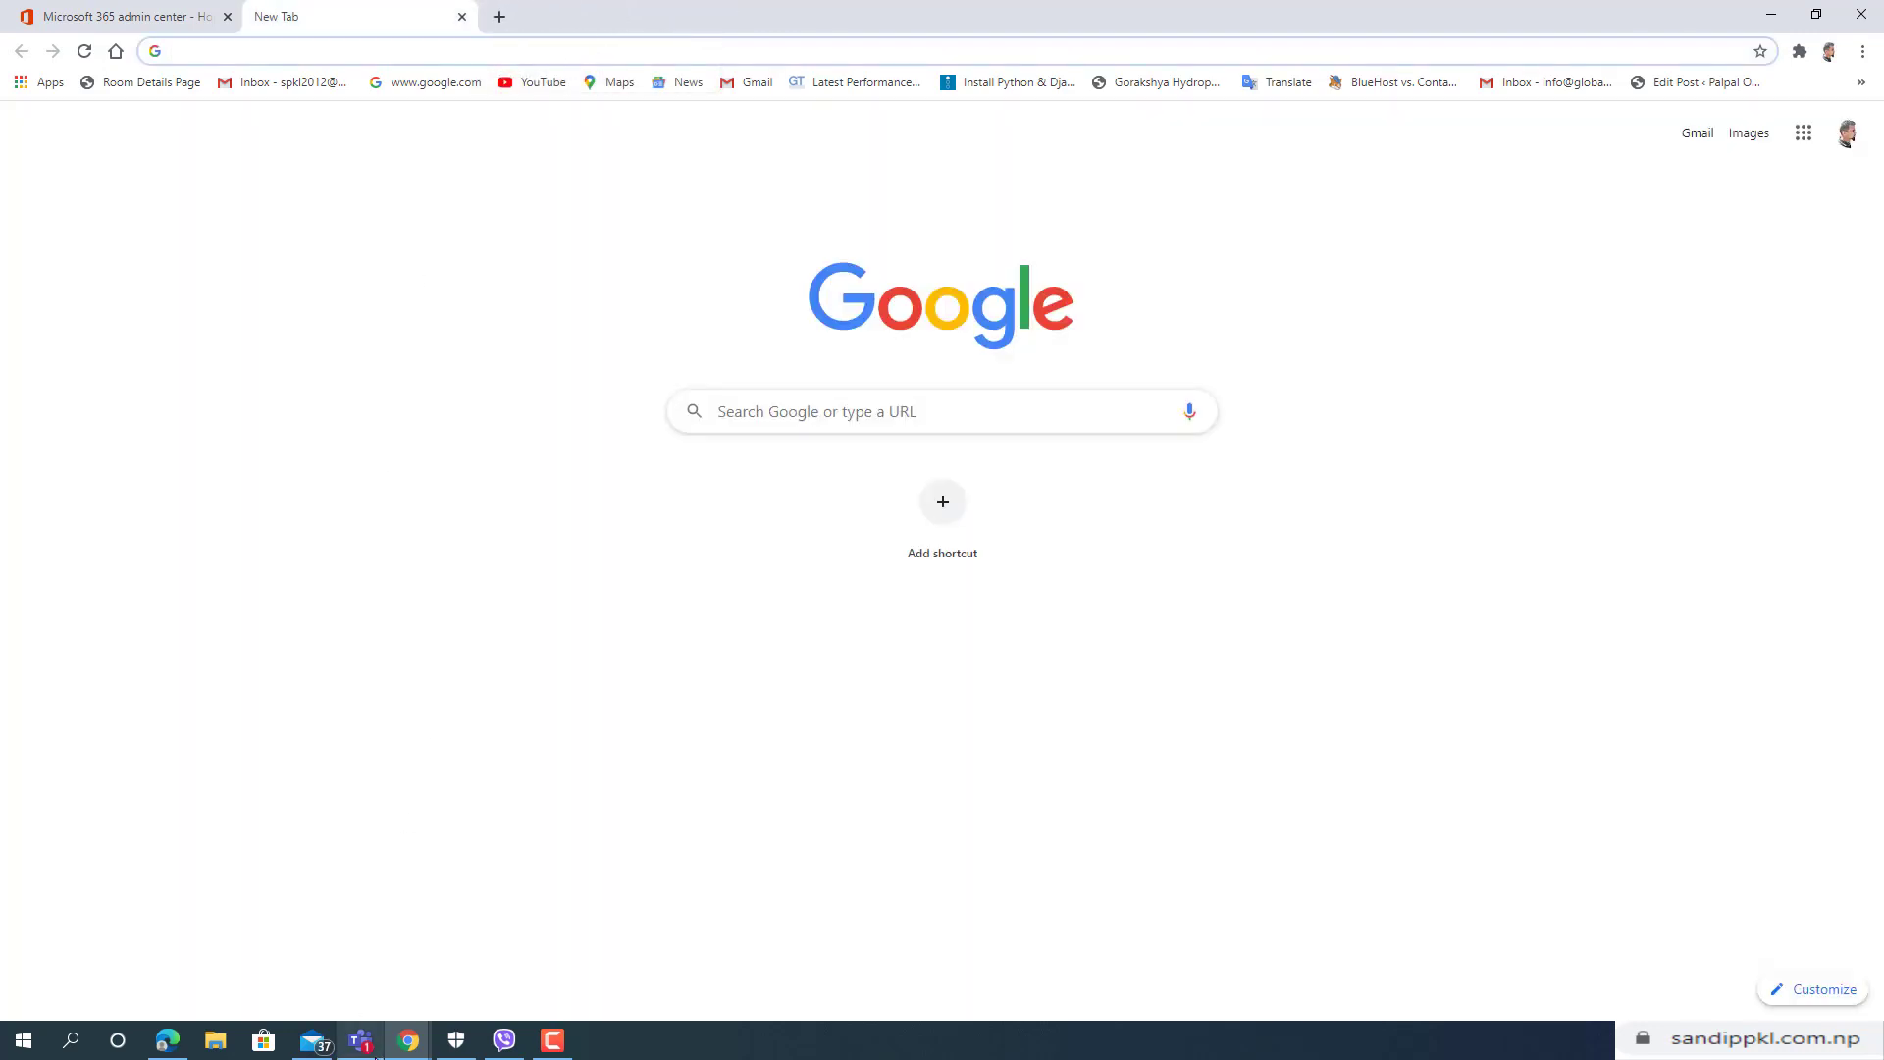
{"action": "mouse_move", "coordinate": [361, 1040]}
{"action": "left_click", "coordinate": [388, 923]}
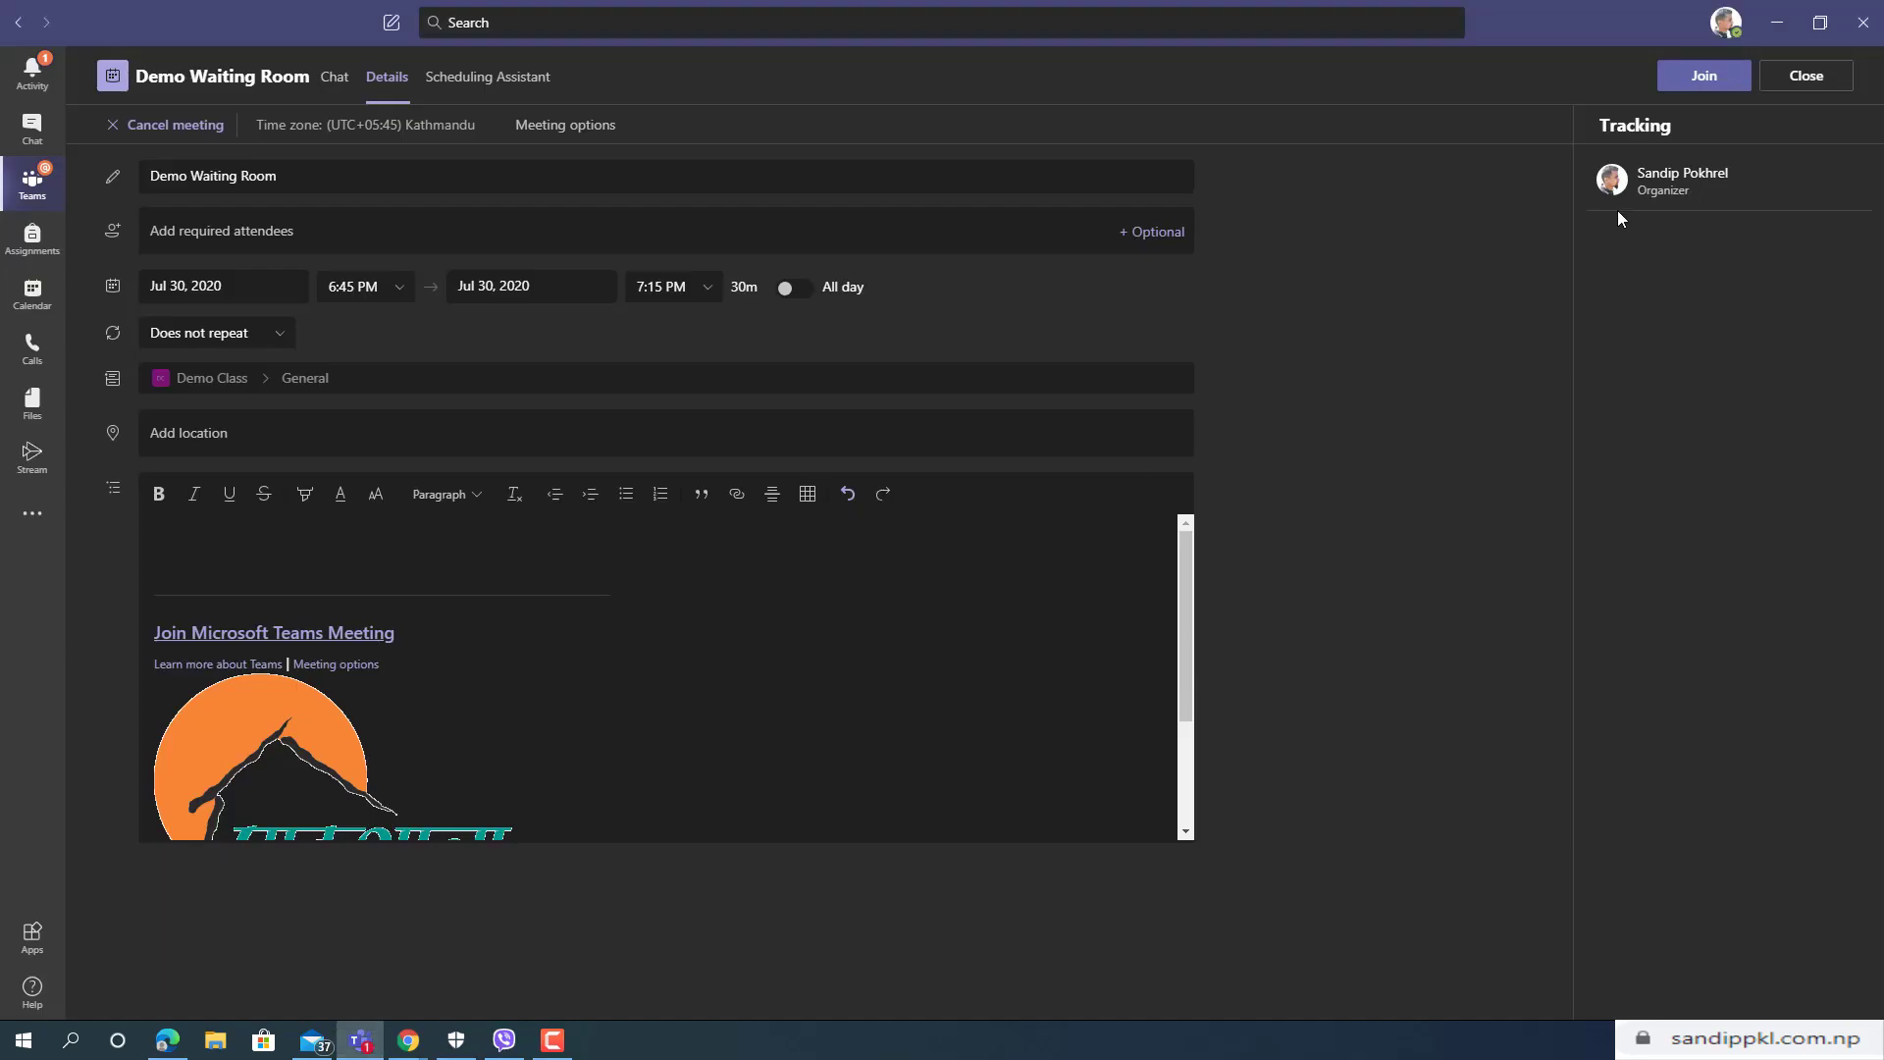
{"action": "left_click", "coordinate": [1703, 76]}
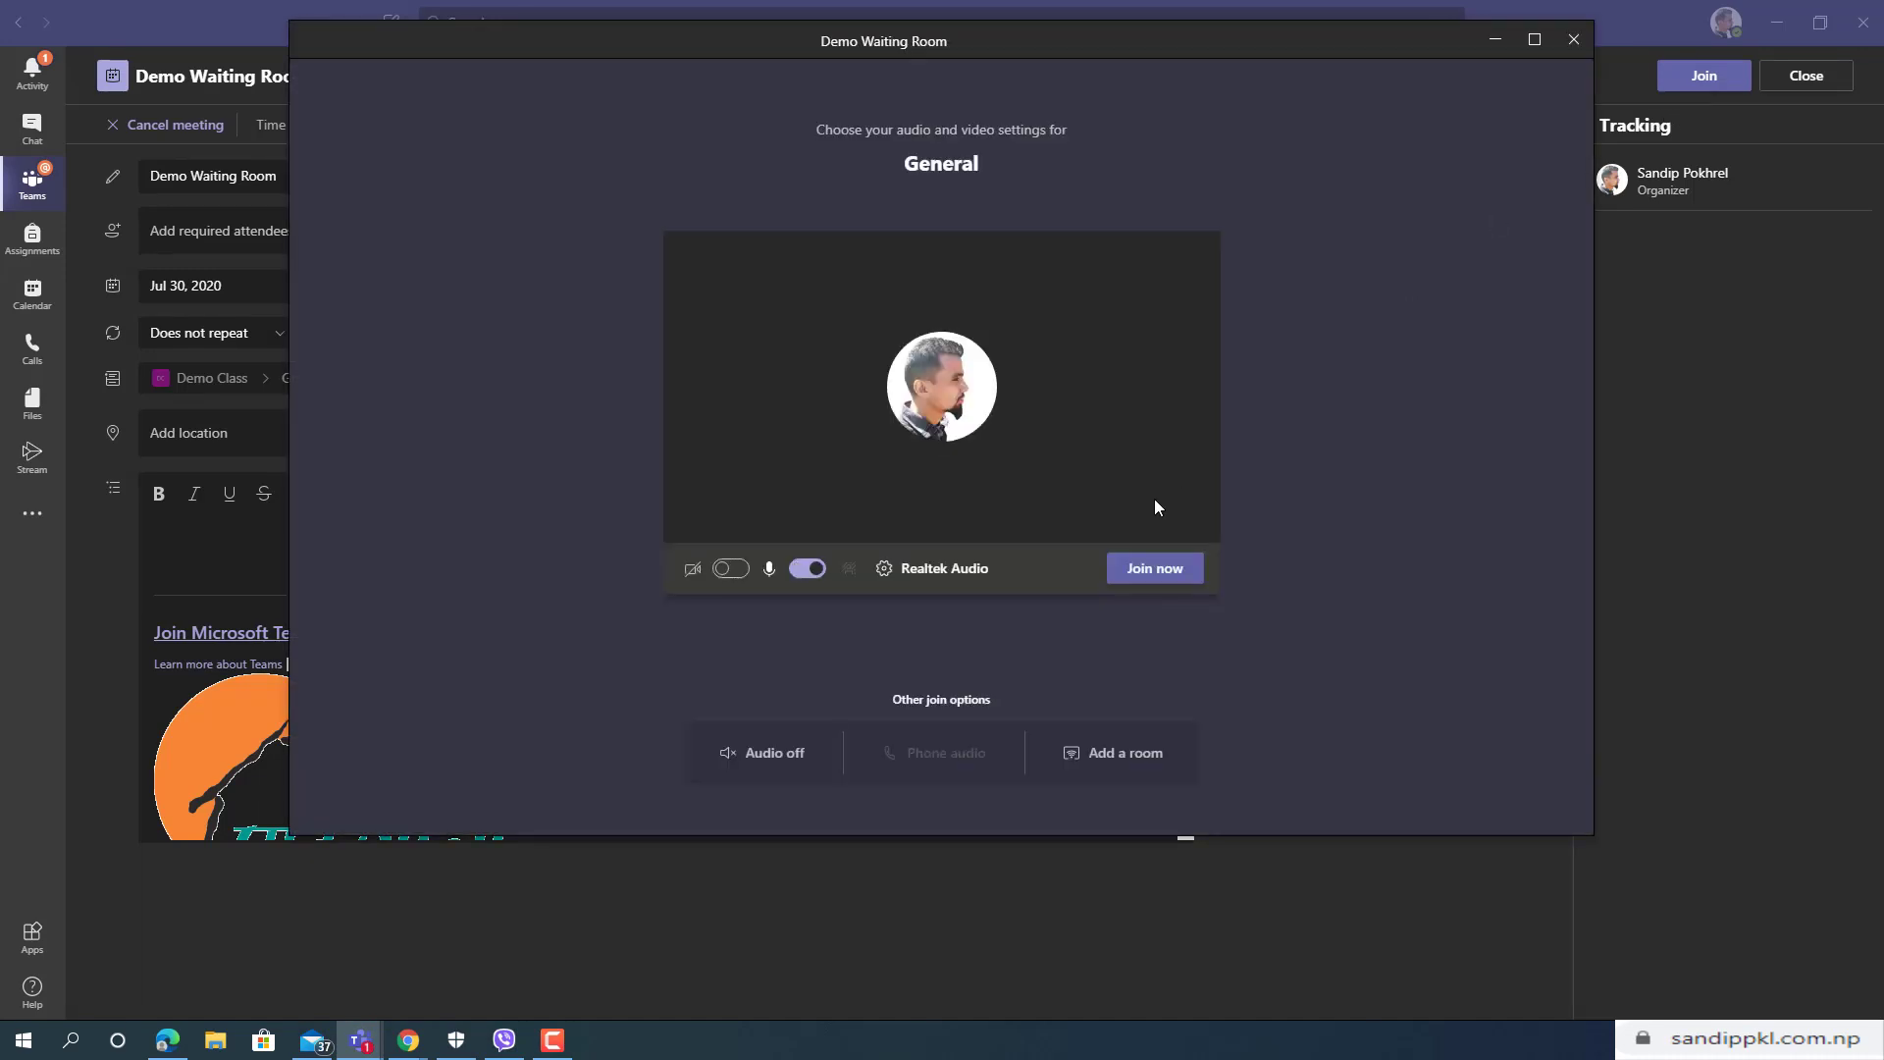
{"action": "left_click", "coordinate": [811, 571]}
{"action": "left_click", "coordinate": [1158, 574]}
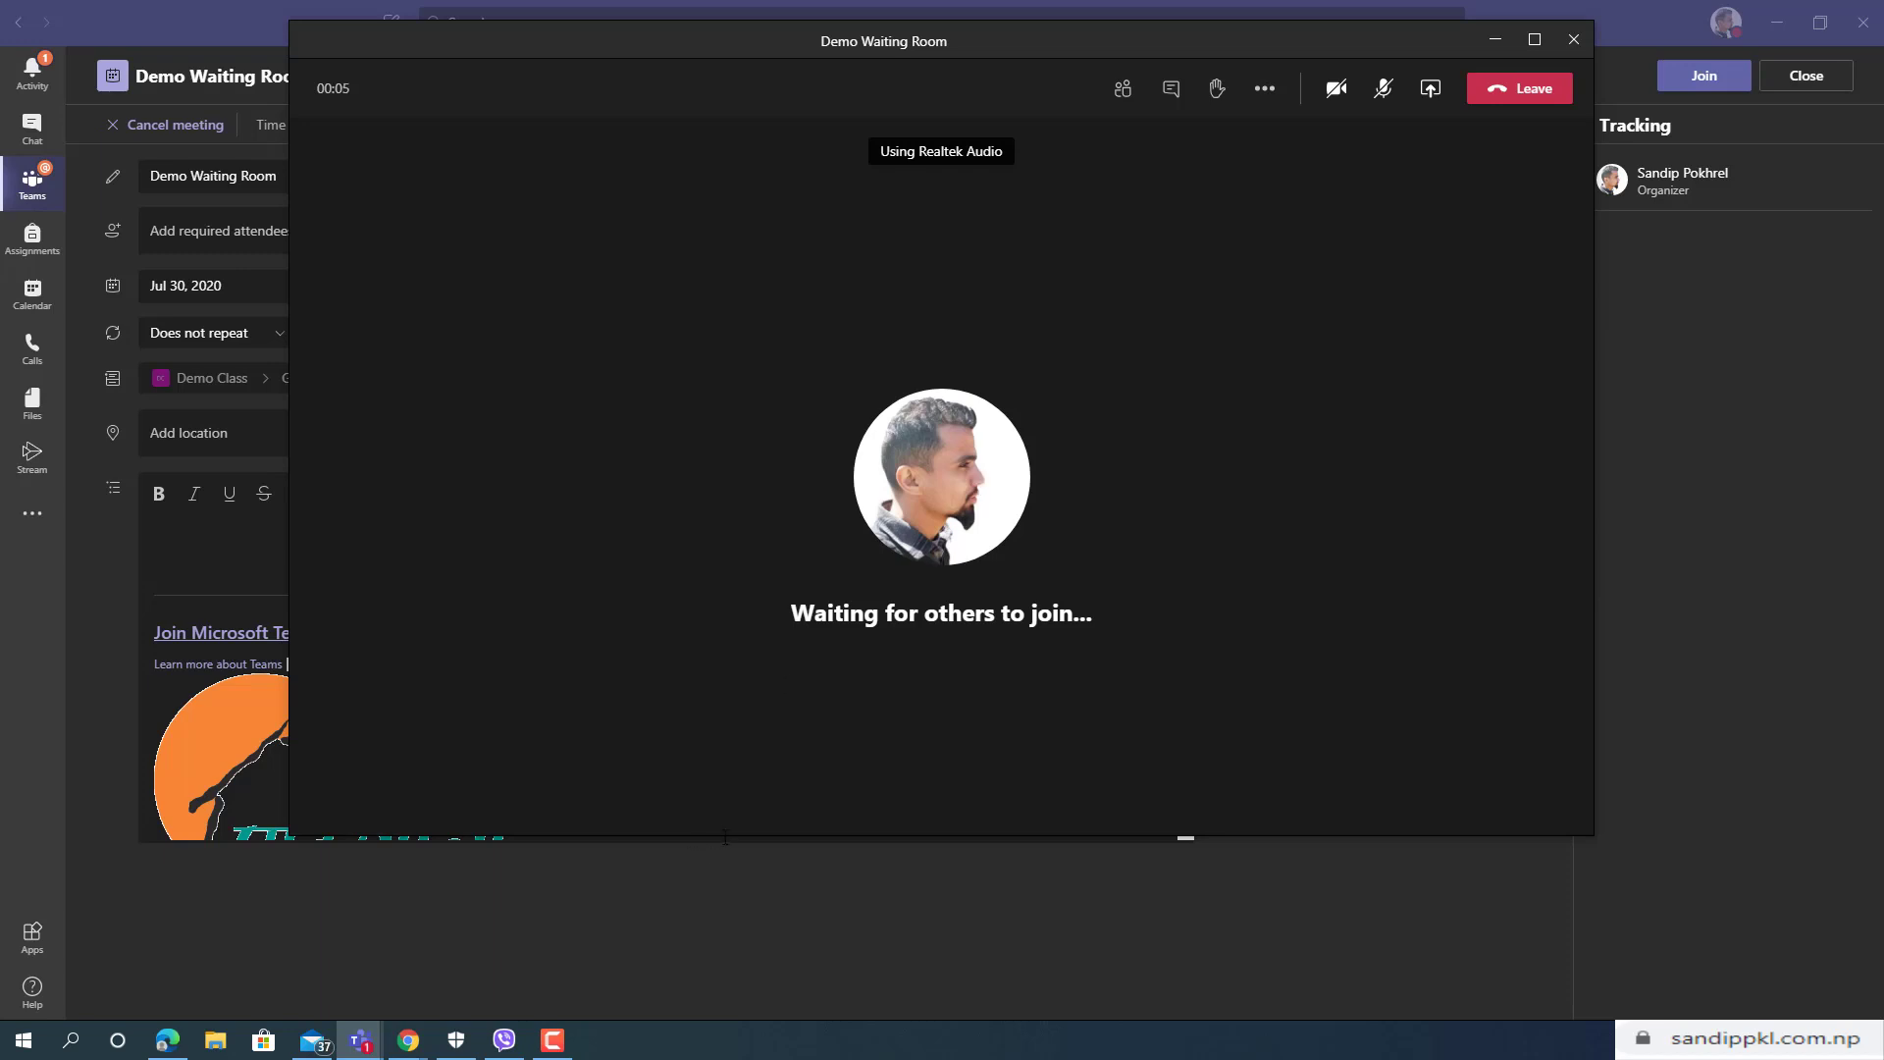
{"action": "left_click", "coordinate": [1527, 98]}
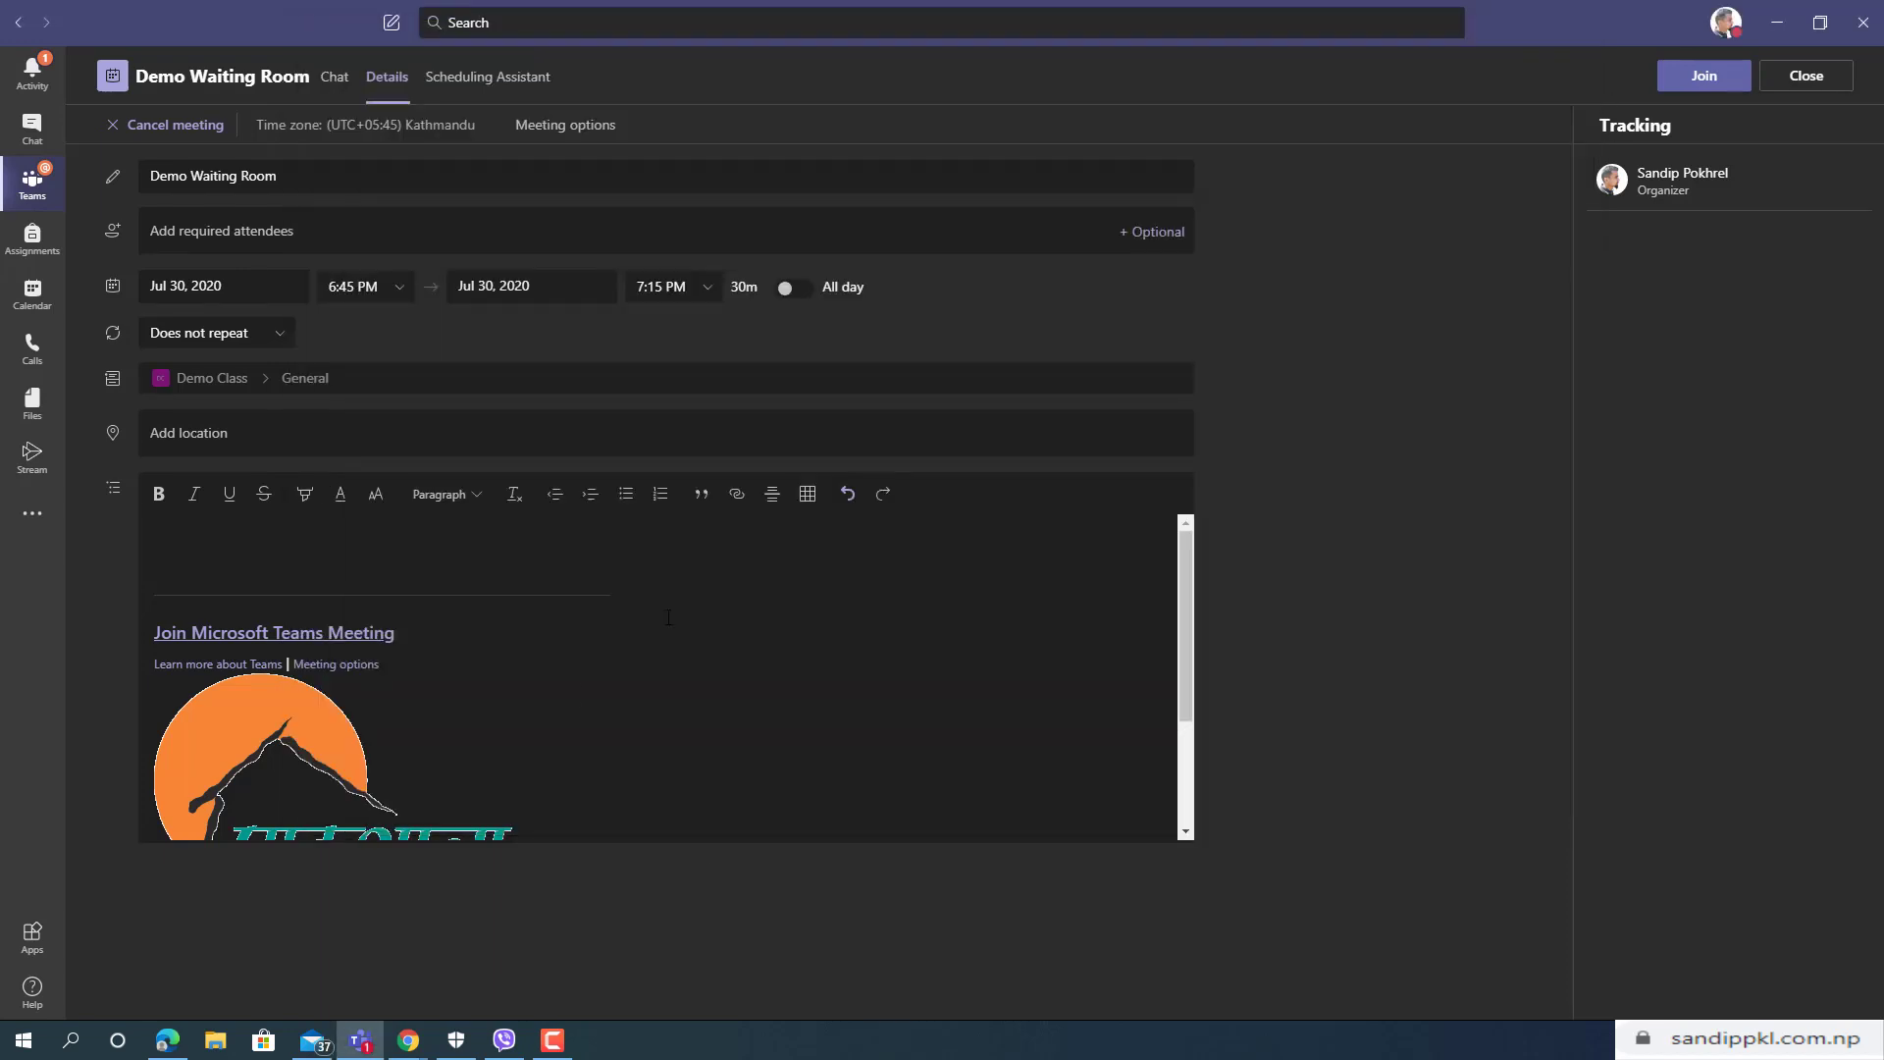
Step: Switch to the student's Chrome incognito window and begin joining the Demo Waiting Room meeting, allowing microphone and camera access
{"action": "mouse_move", "coordinate": [406, 1040]}
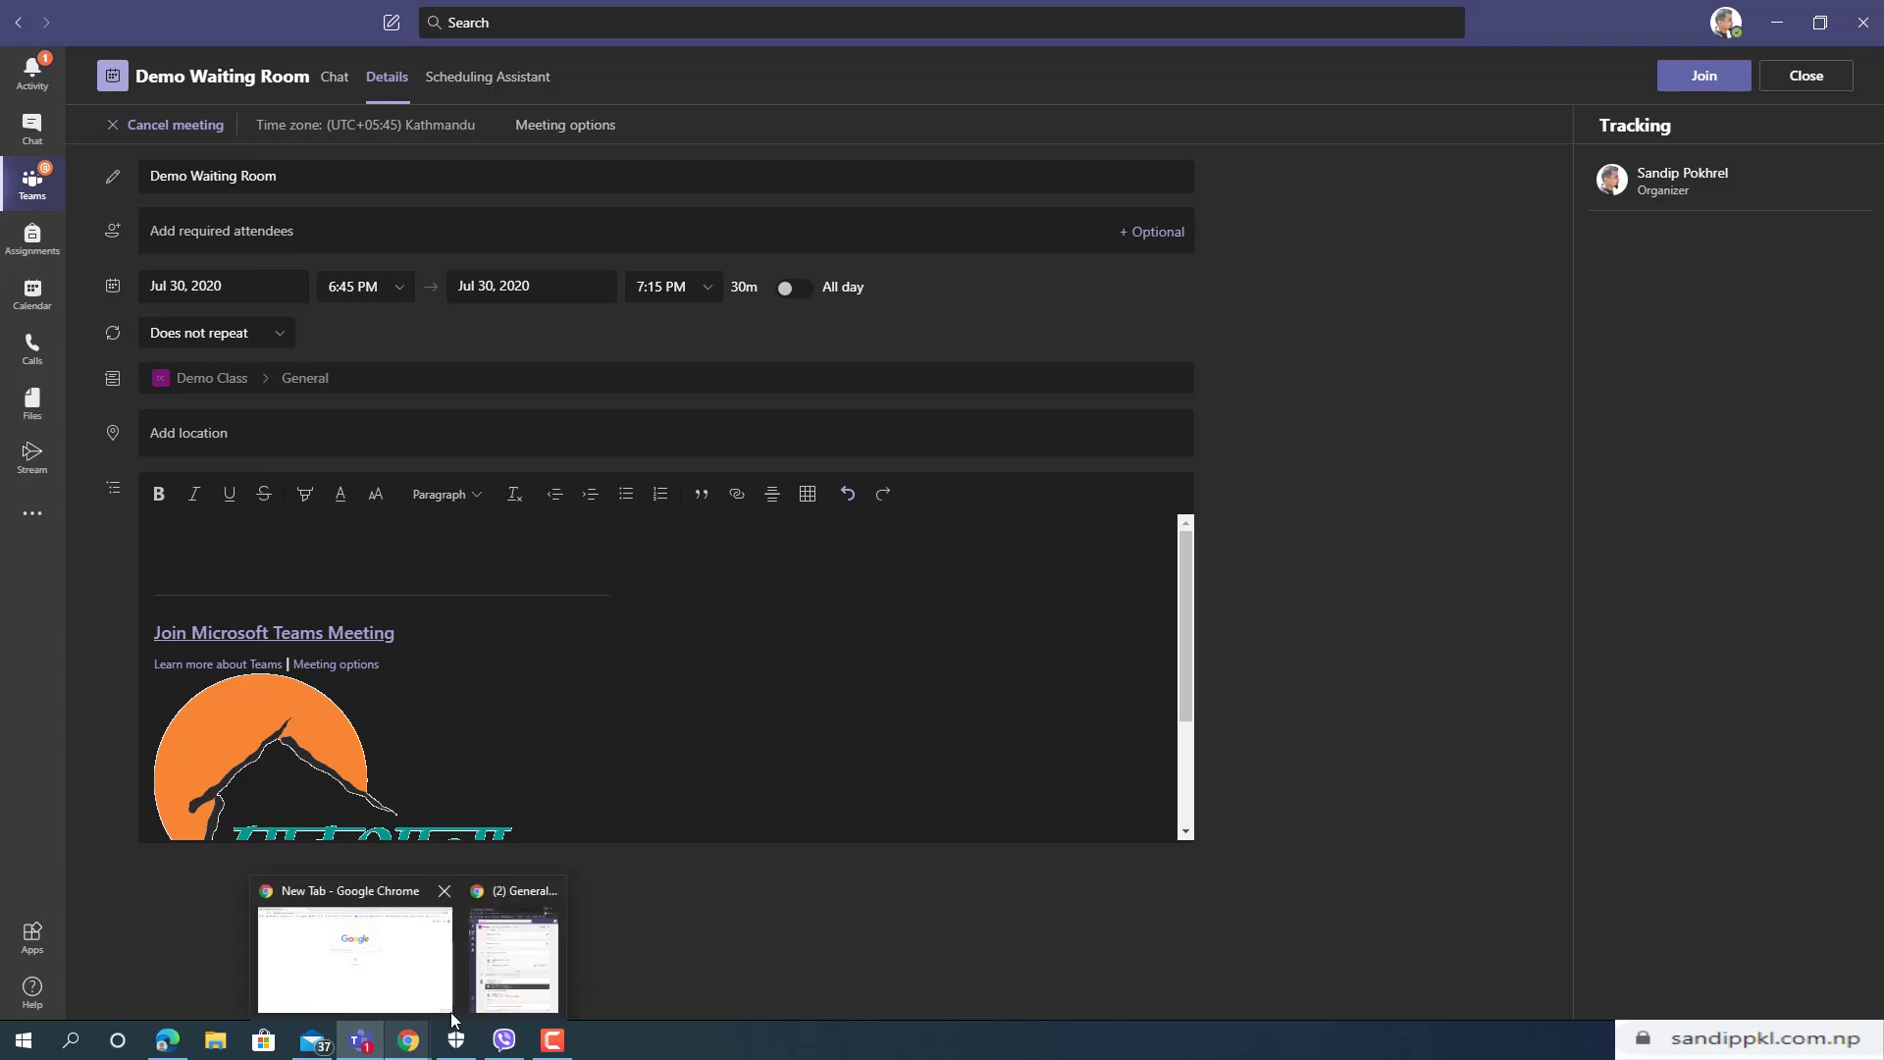
{"action": "left_click", "coordinate": [524, 961]}
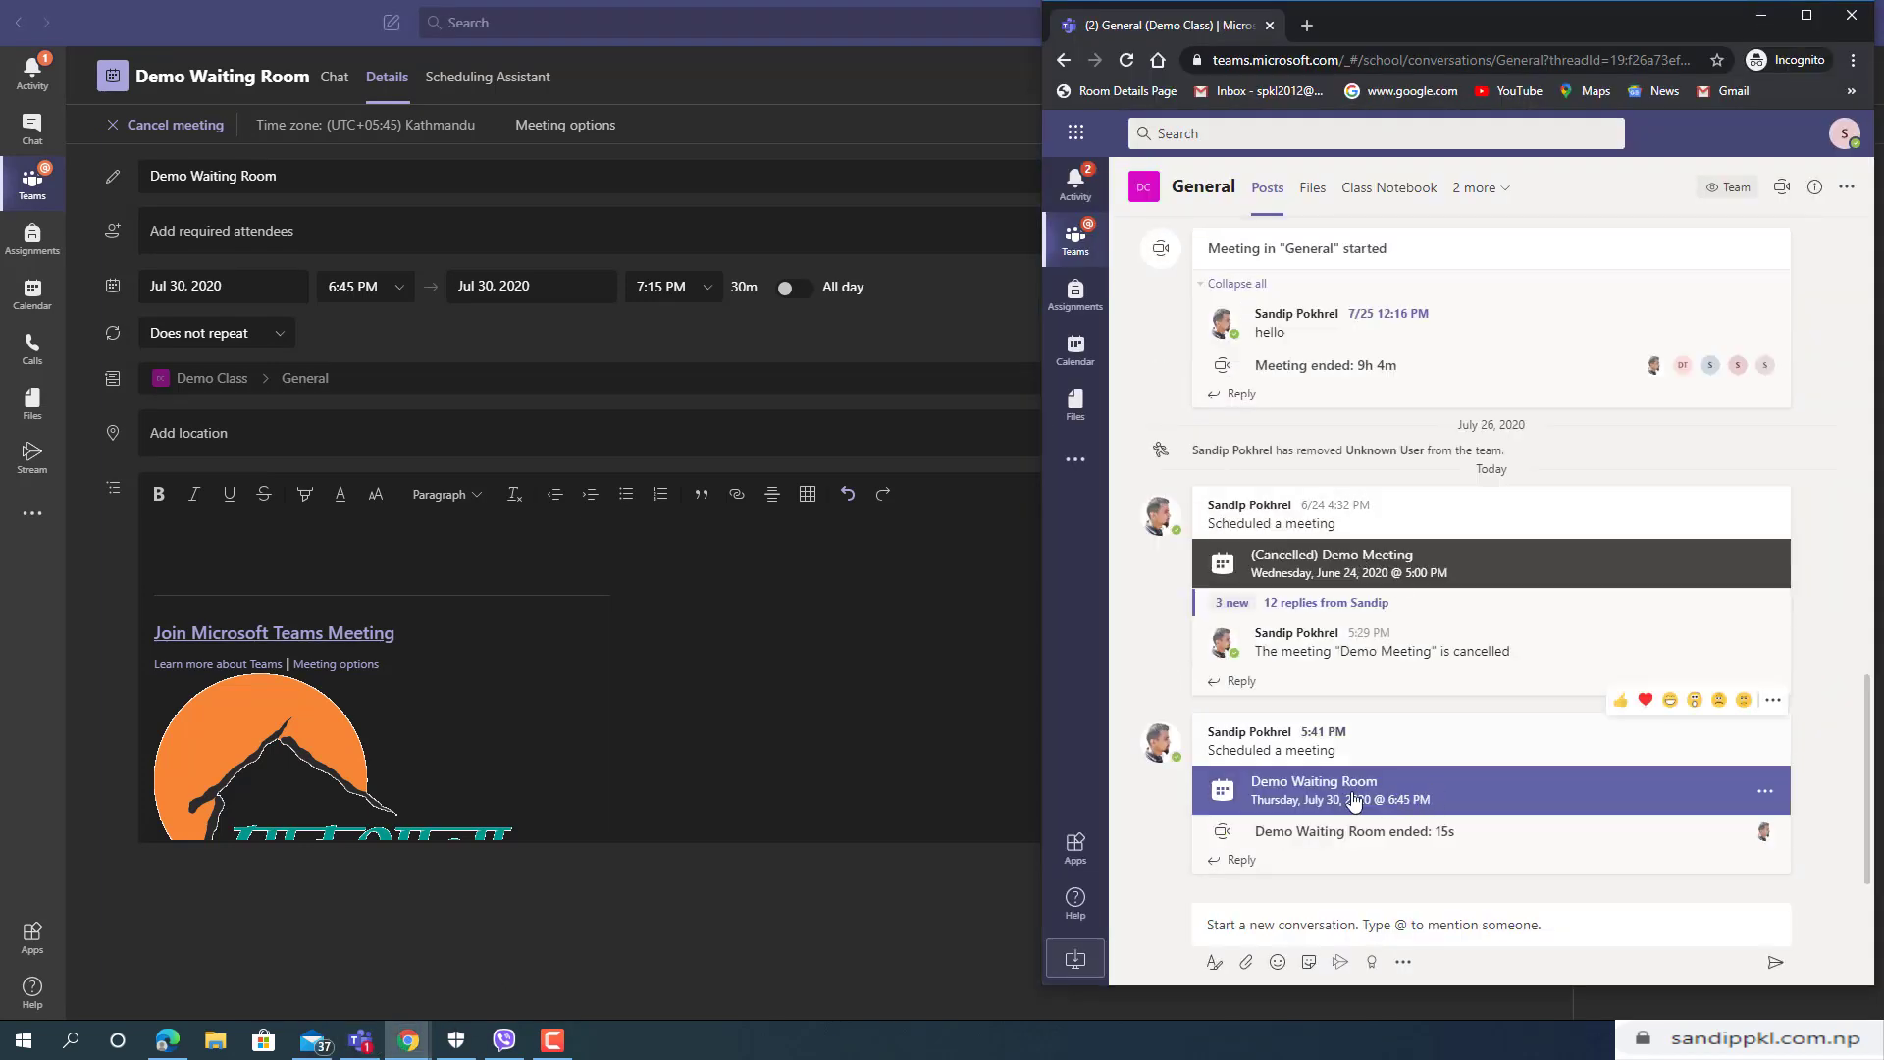
{"action": "left_click", "coordinate": [1412, 807]}
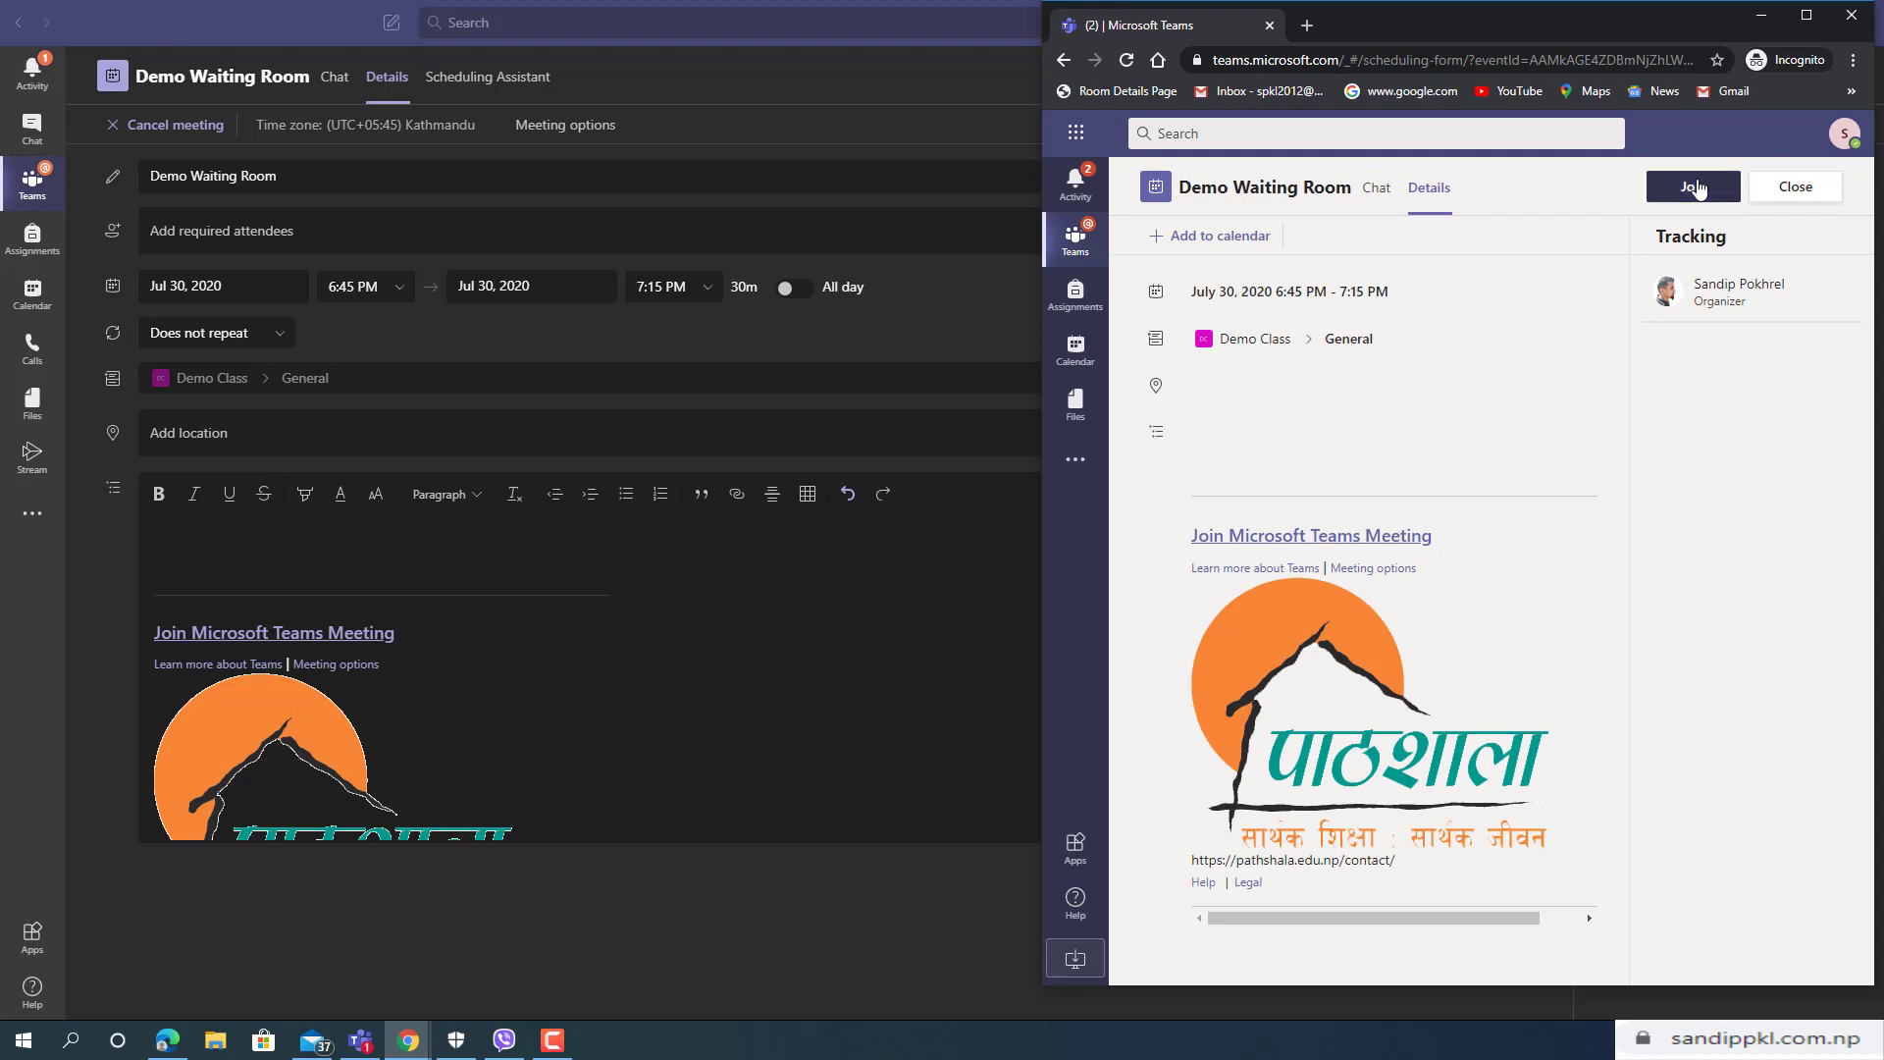
{"action": "left_click", "coordinate": [1697, 186]}
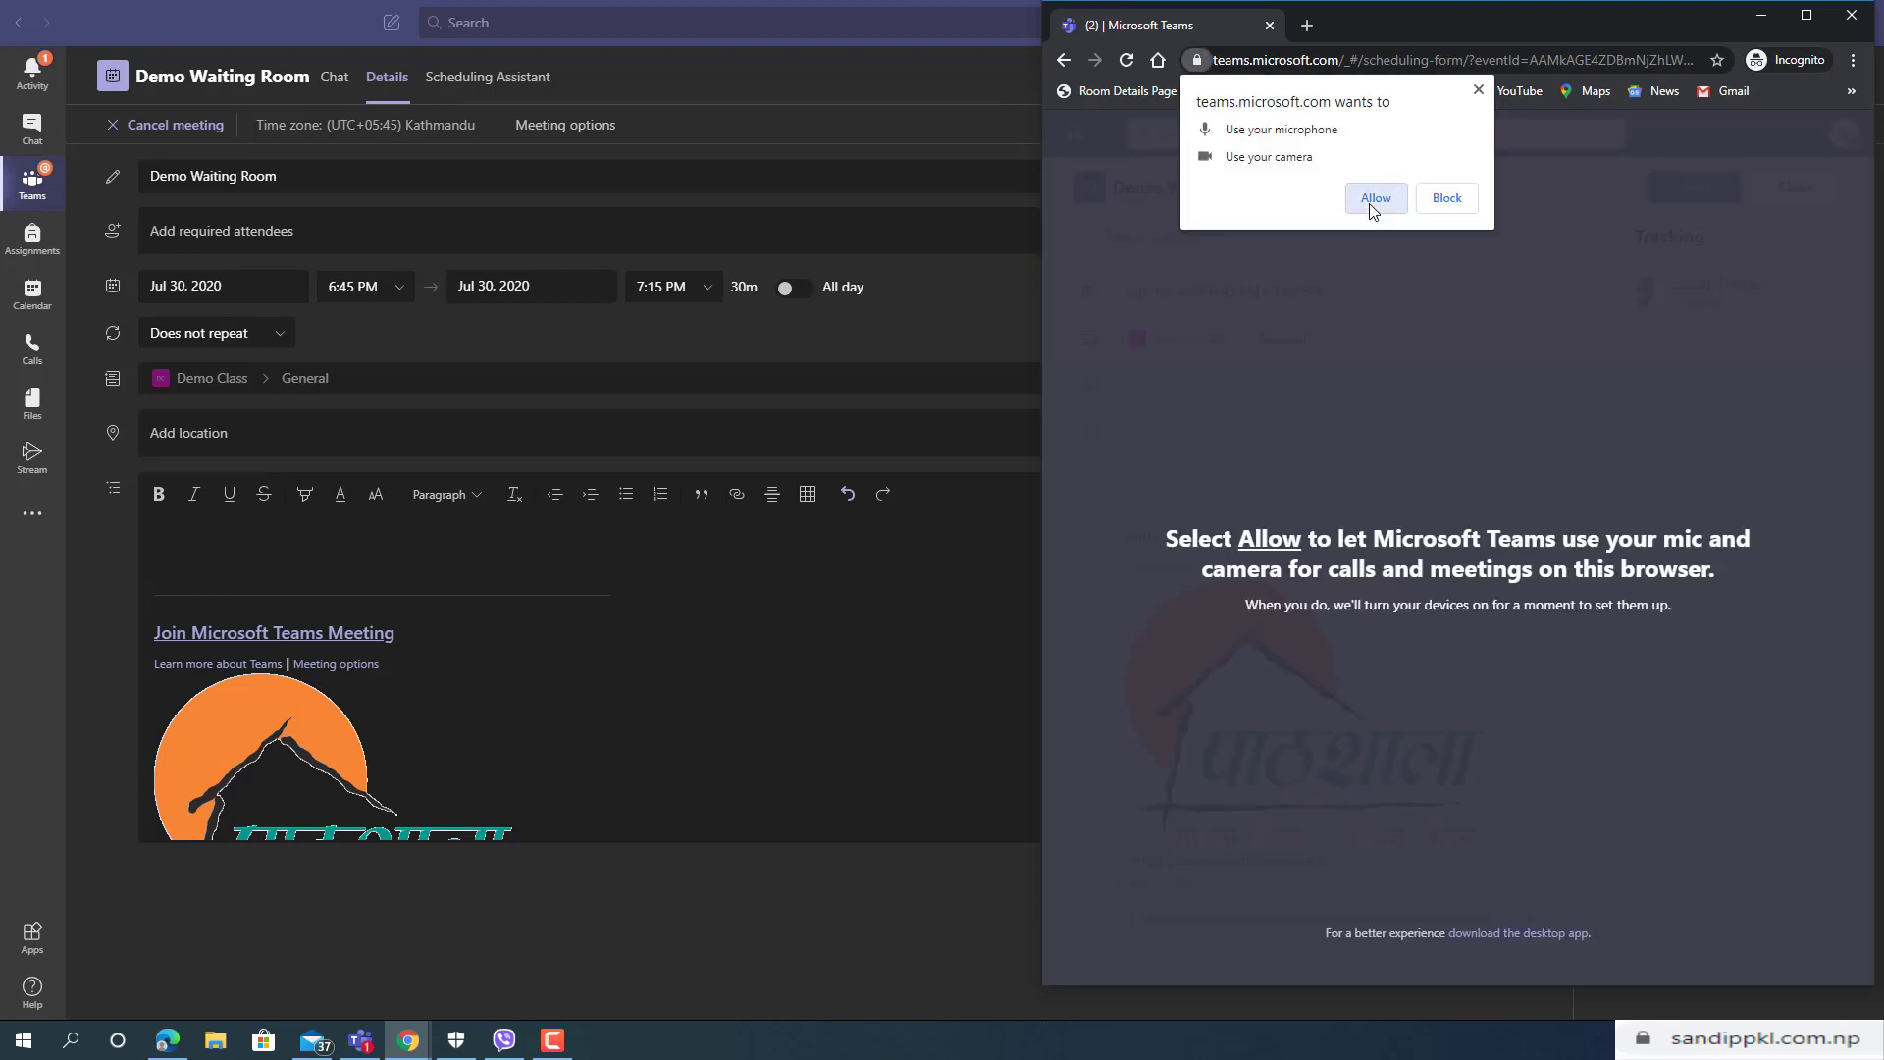
{"action": "left_click", "coordinate": [1375, 198]}
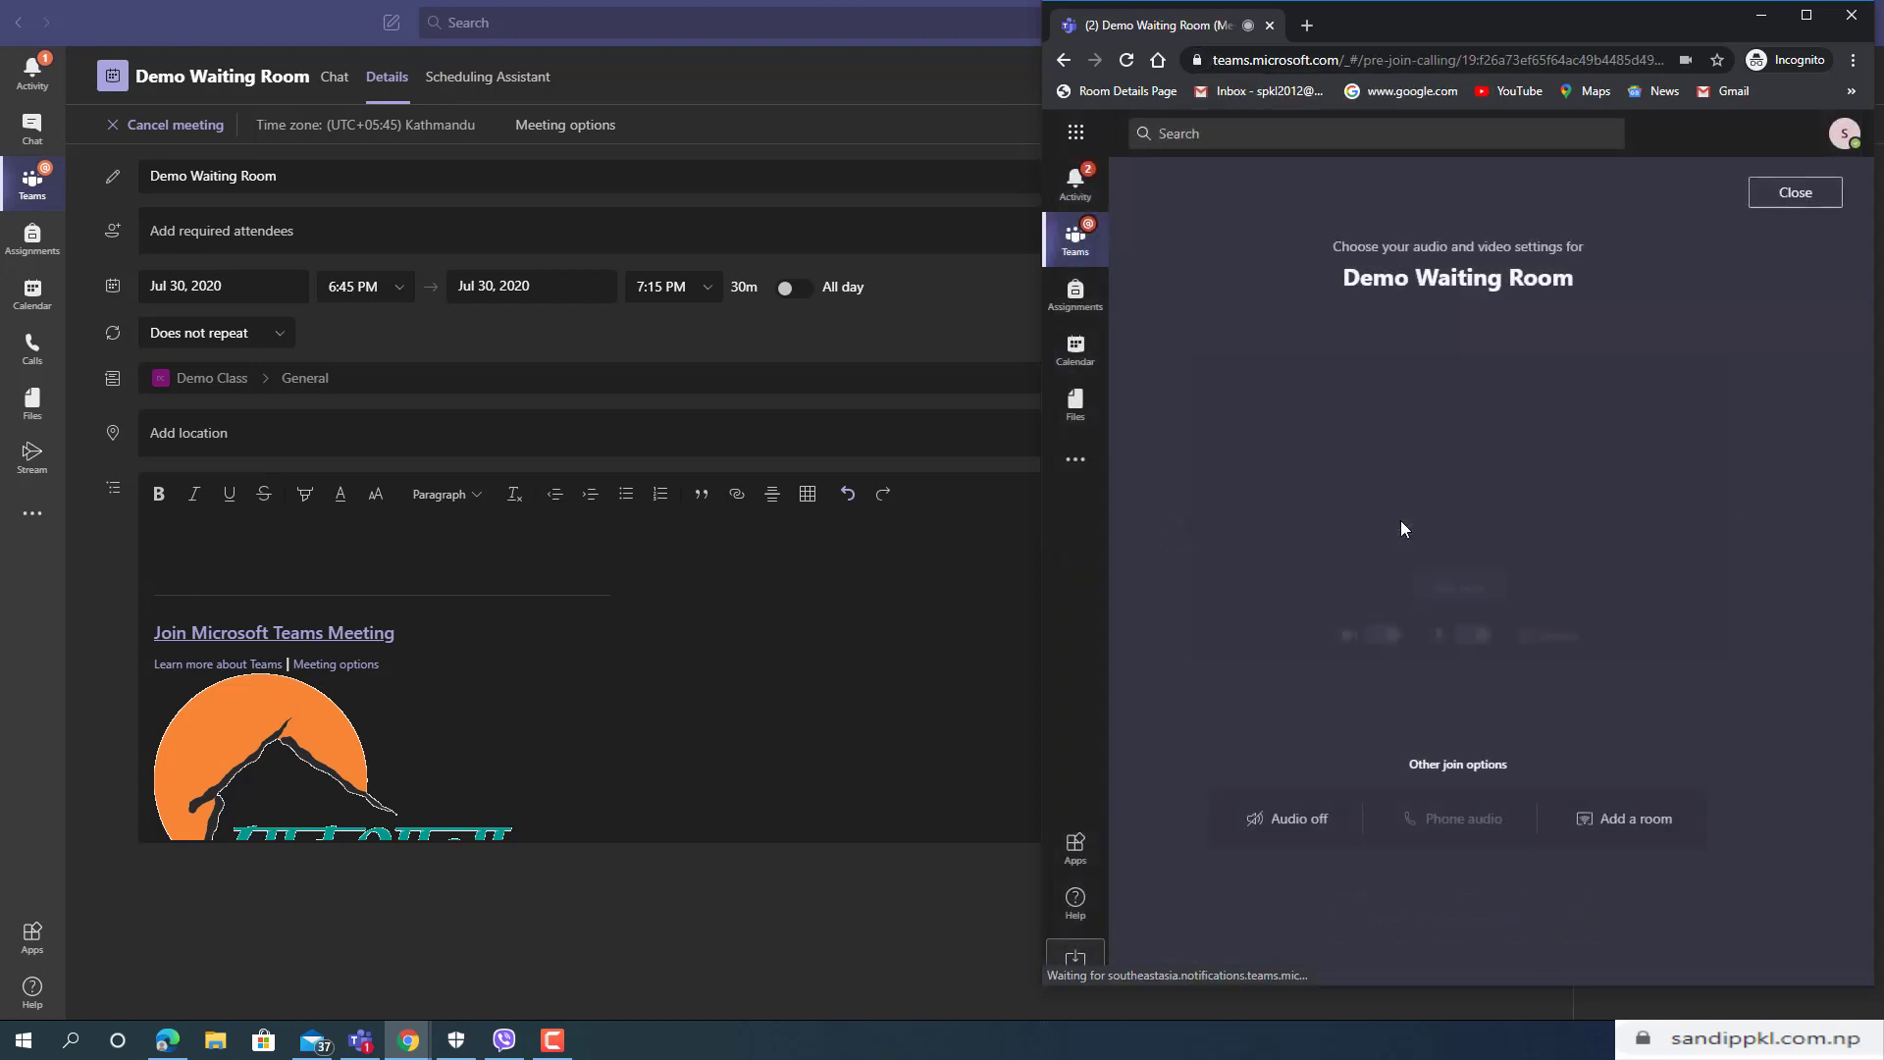
Step: Join the meeting as the student with camera and microphone off, and maximize the browser window
{"action": "left_click", "coordinate": [1352, 640]}
{"action": "left_click", "coordinate": [1472, 638]}
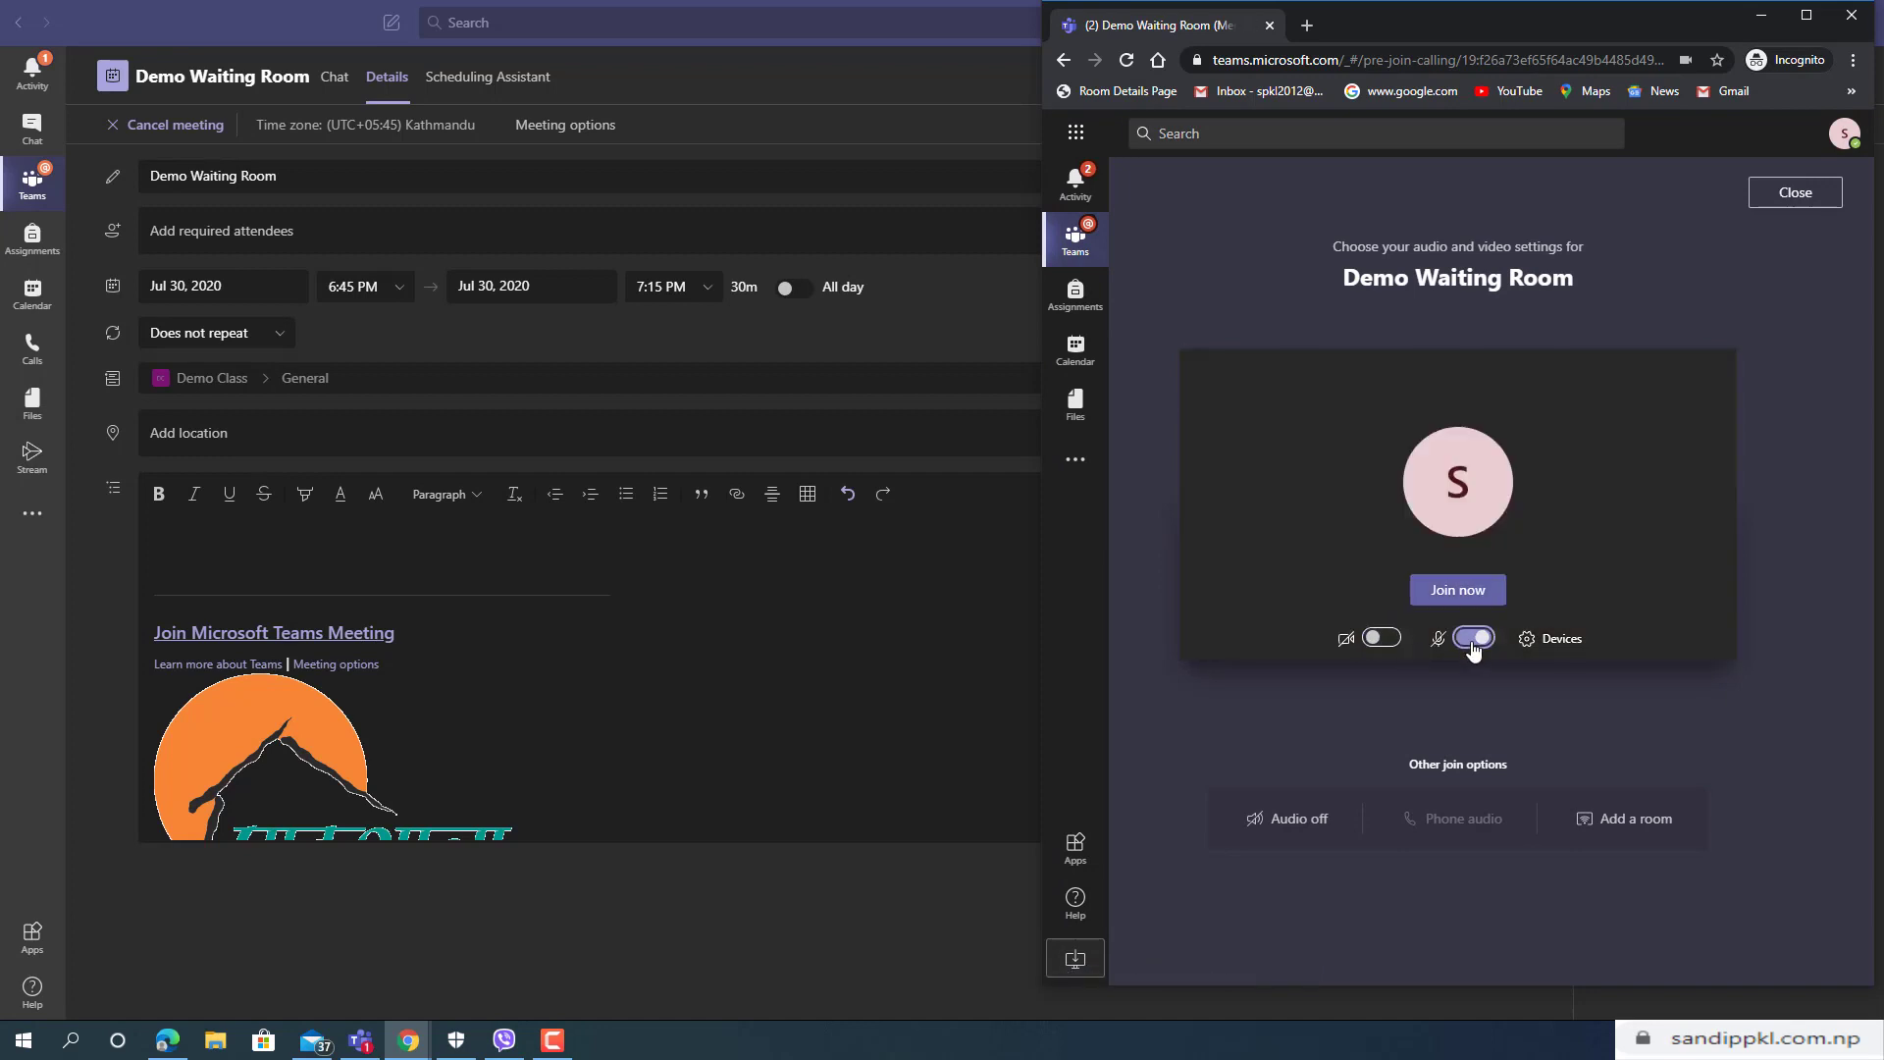
{"action": "left_click", "coordinate": [1457, 591]}
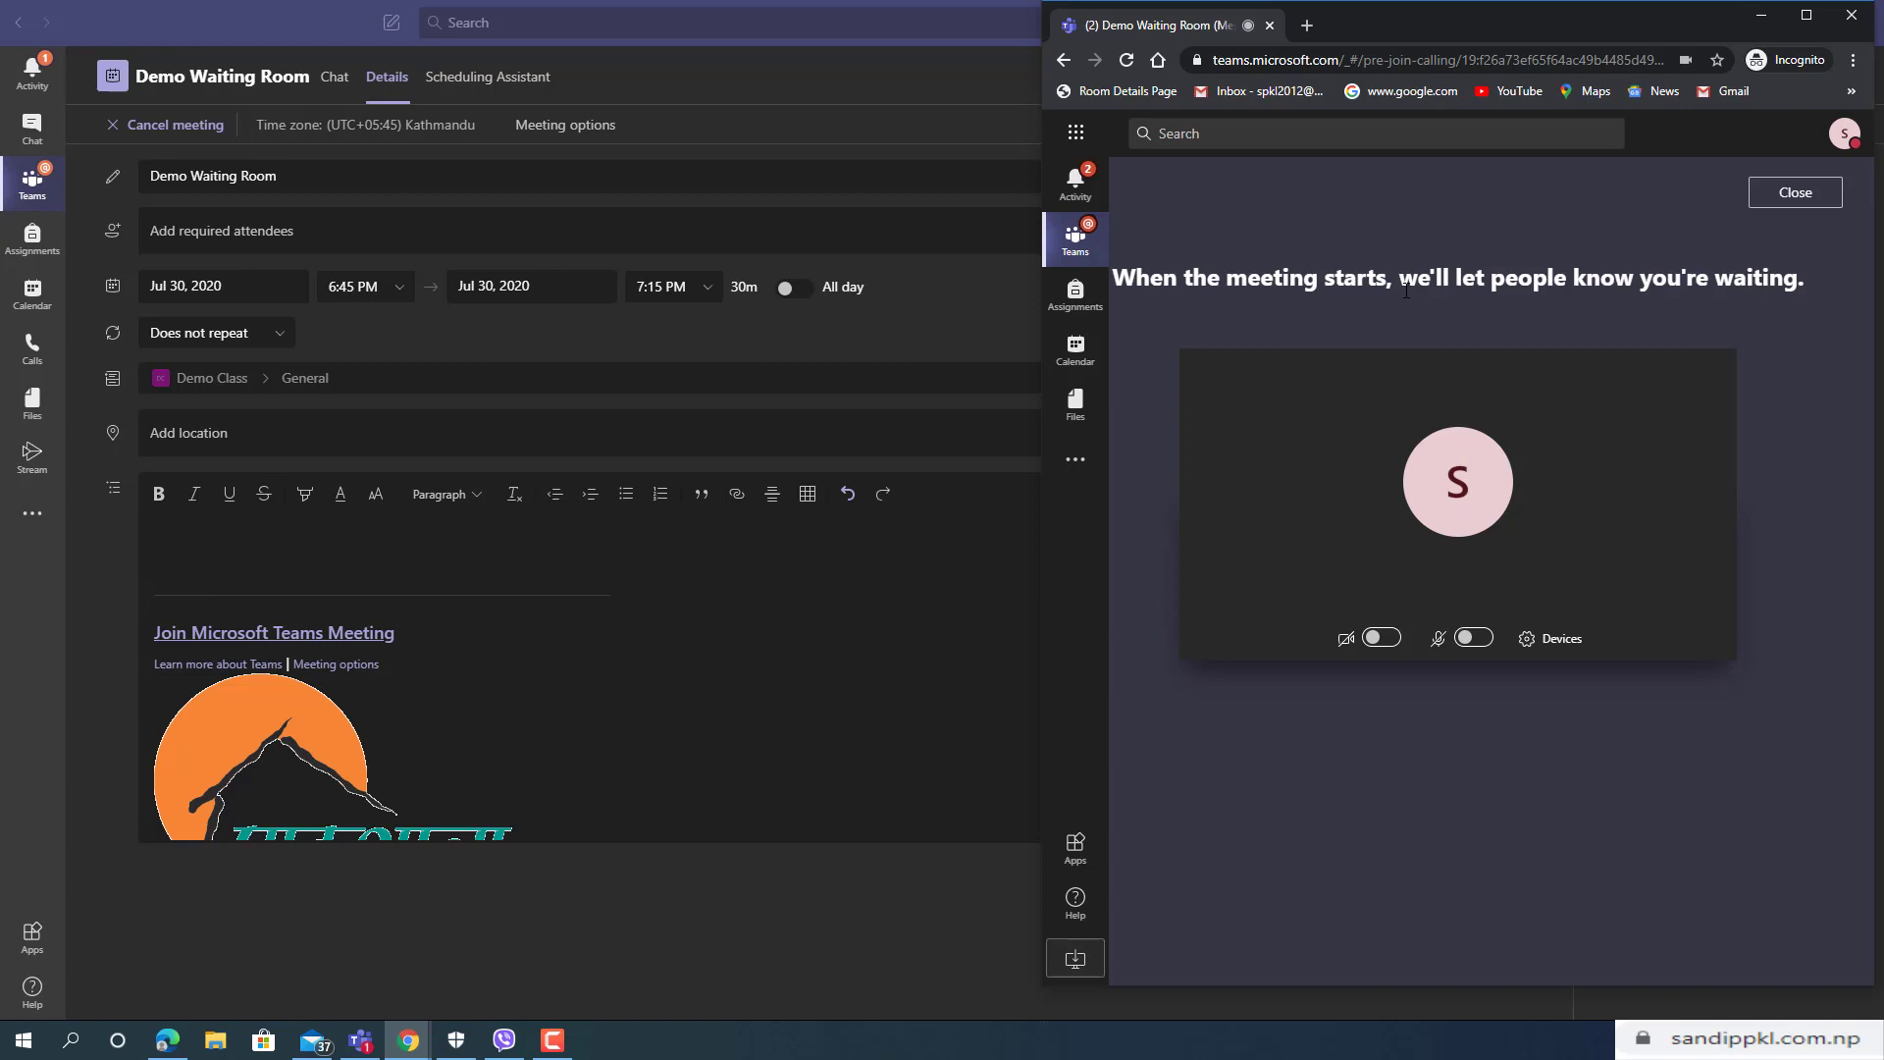
{"action": "left_click", "coordinate": [1807, 14]}
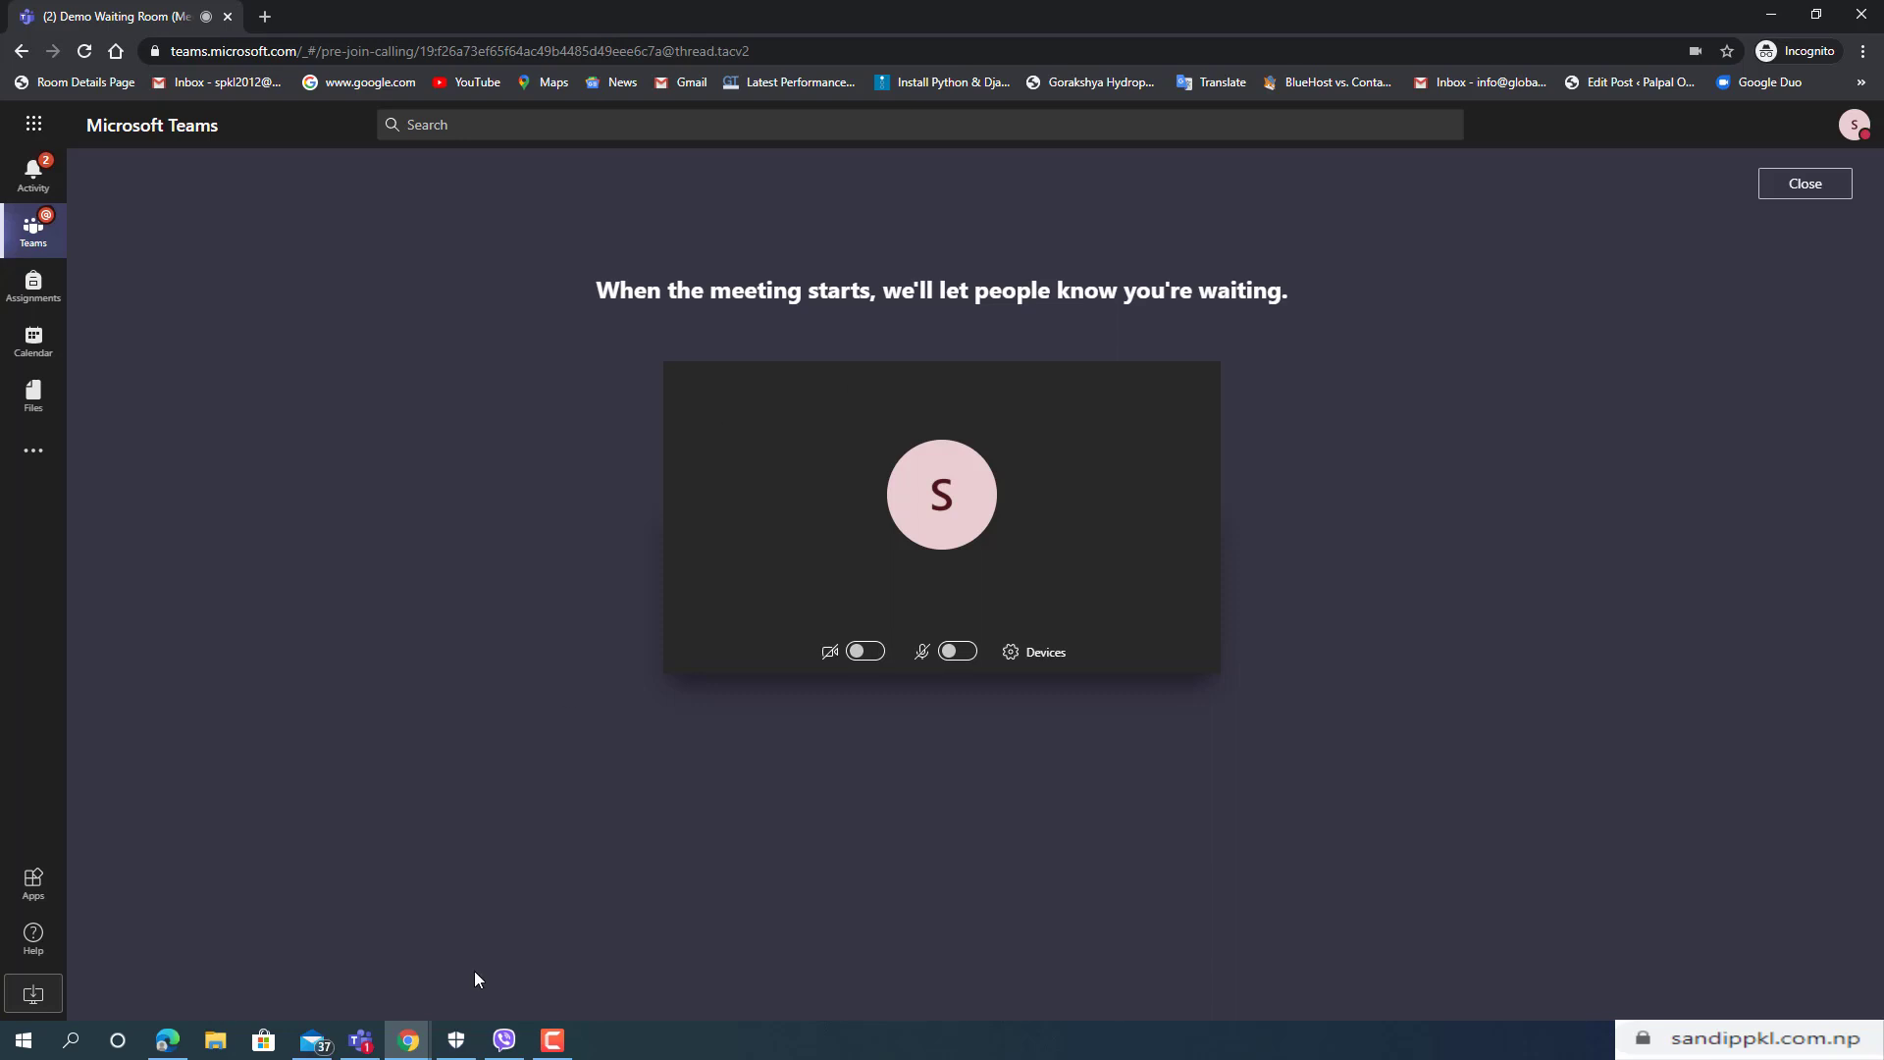
Step: Switch to the Teams desktop app, join the Demo Waiting Room meeting with the microphone off, and admit Student1 from the lobby
{"action": "left_click", "coordinate": [358, 1050]}
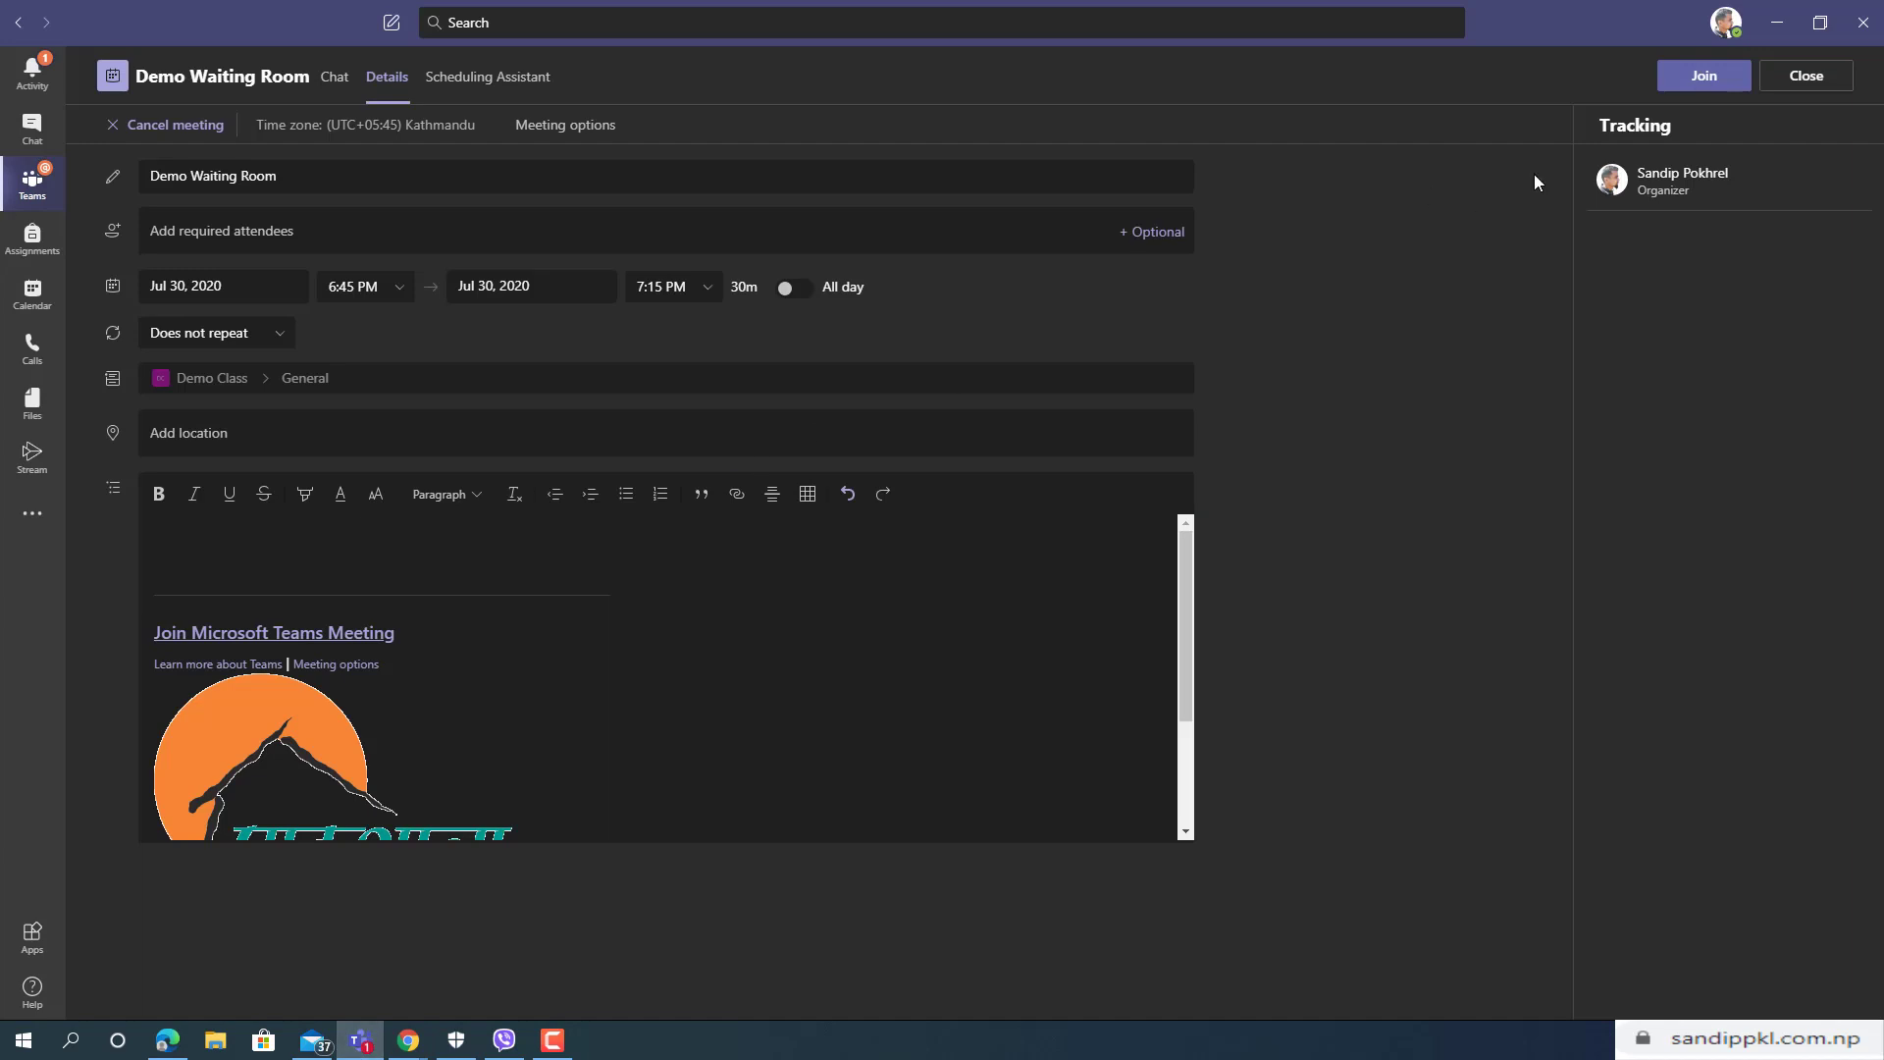
{"action": "left_click", "coordinate": [1703, 78]}
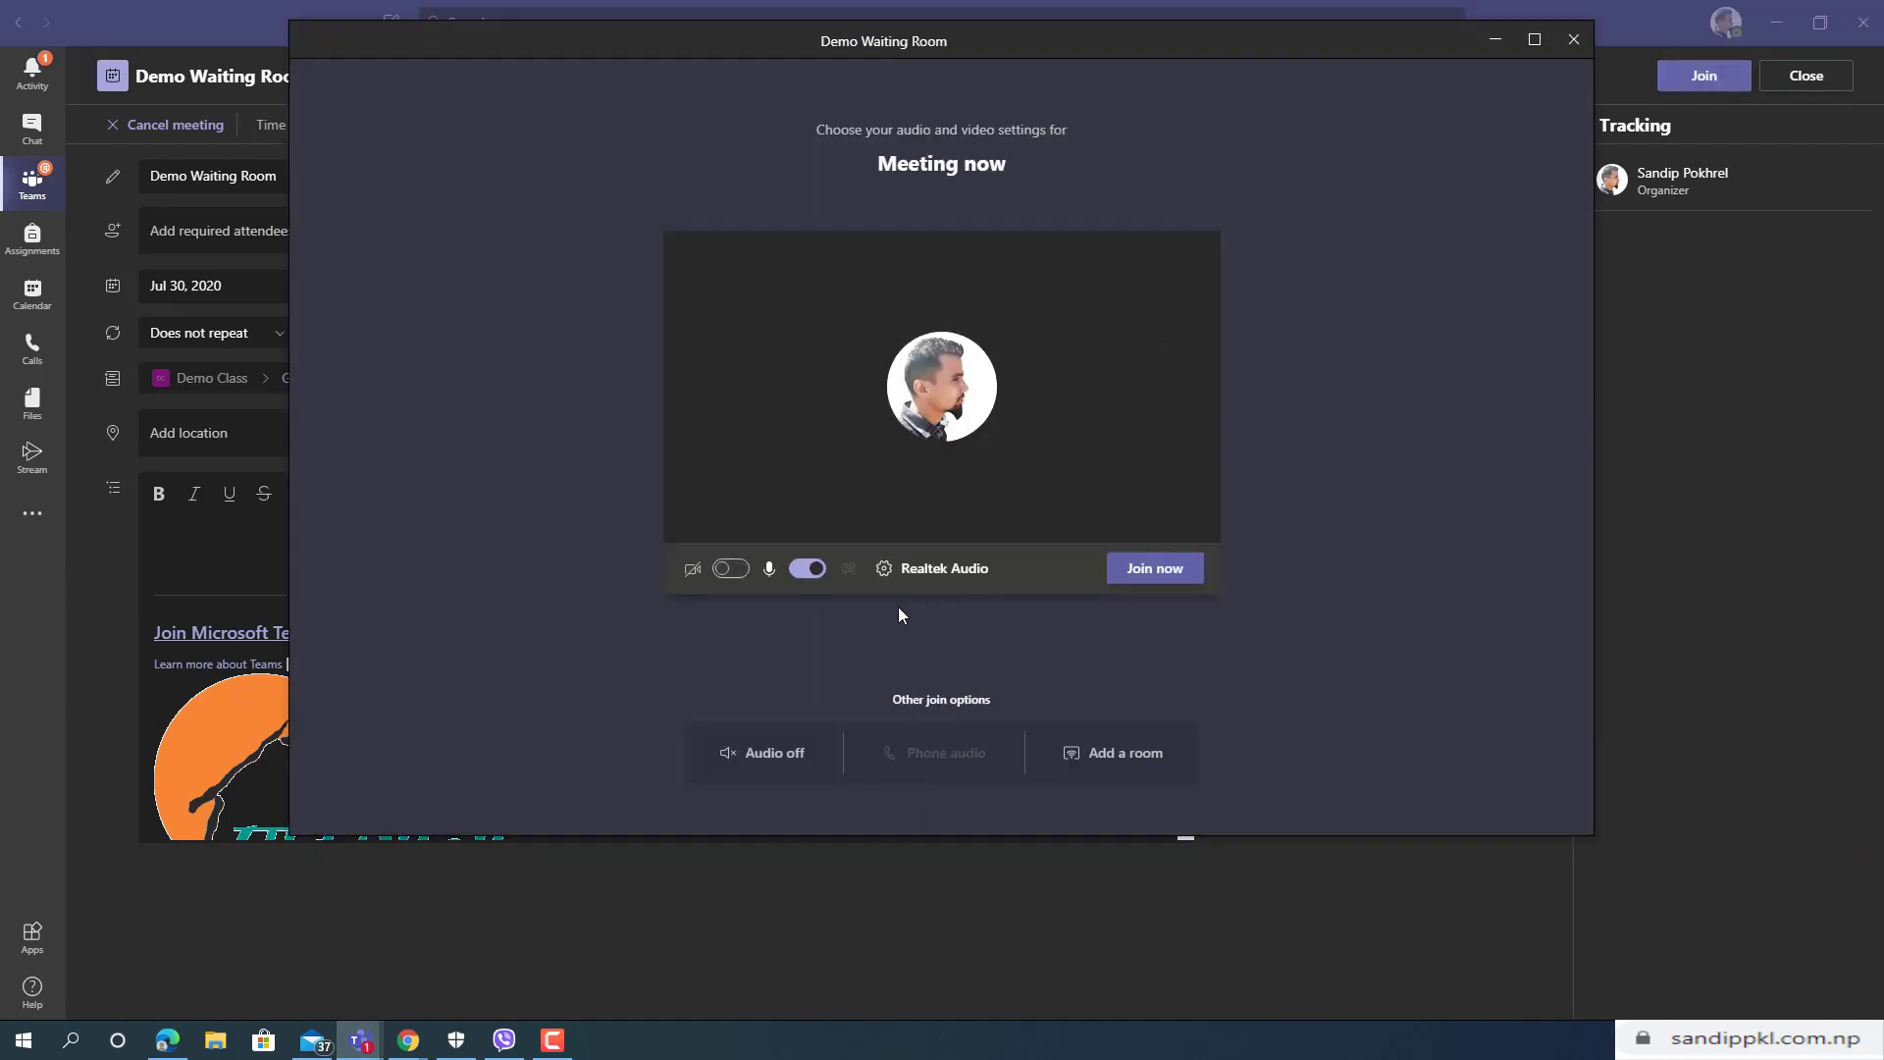
{"action": "left_click", "coordinate": [806, 570]}
{"action": "left_click", "coordinate": [1150, 573]}
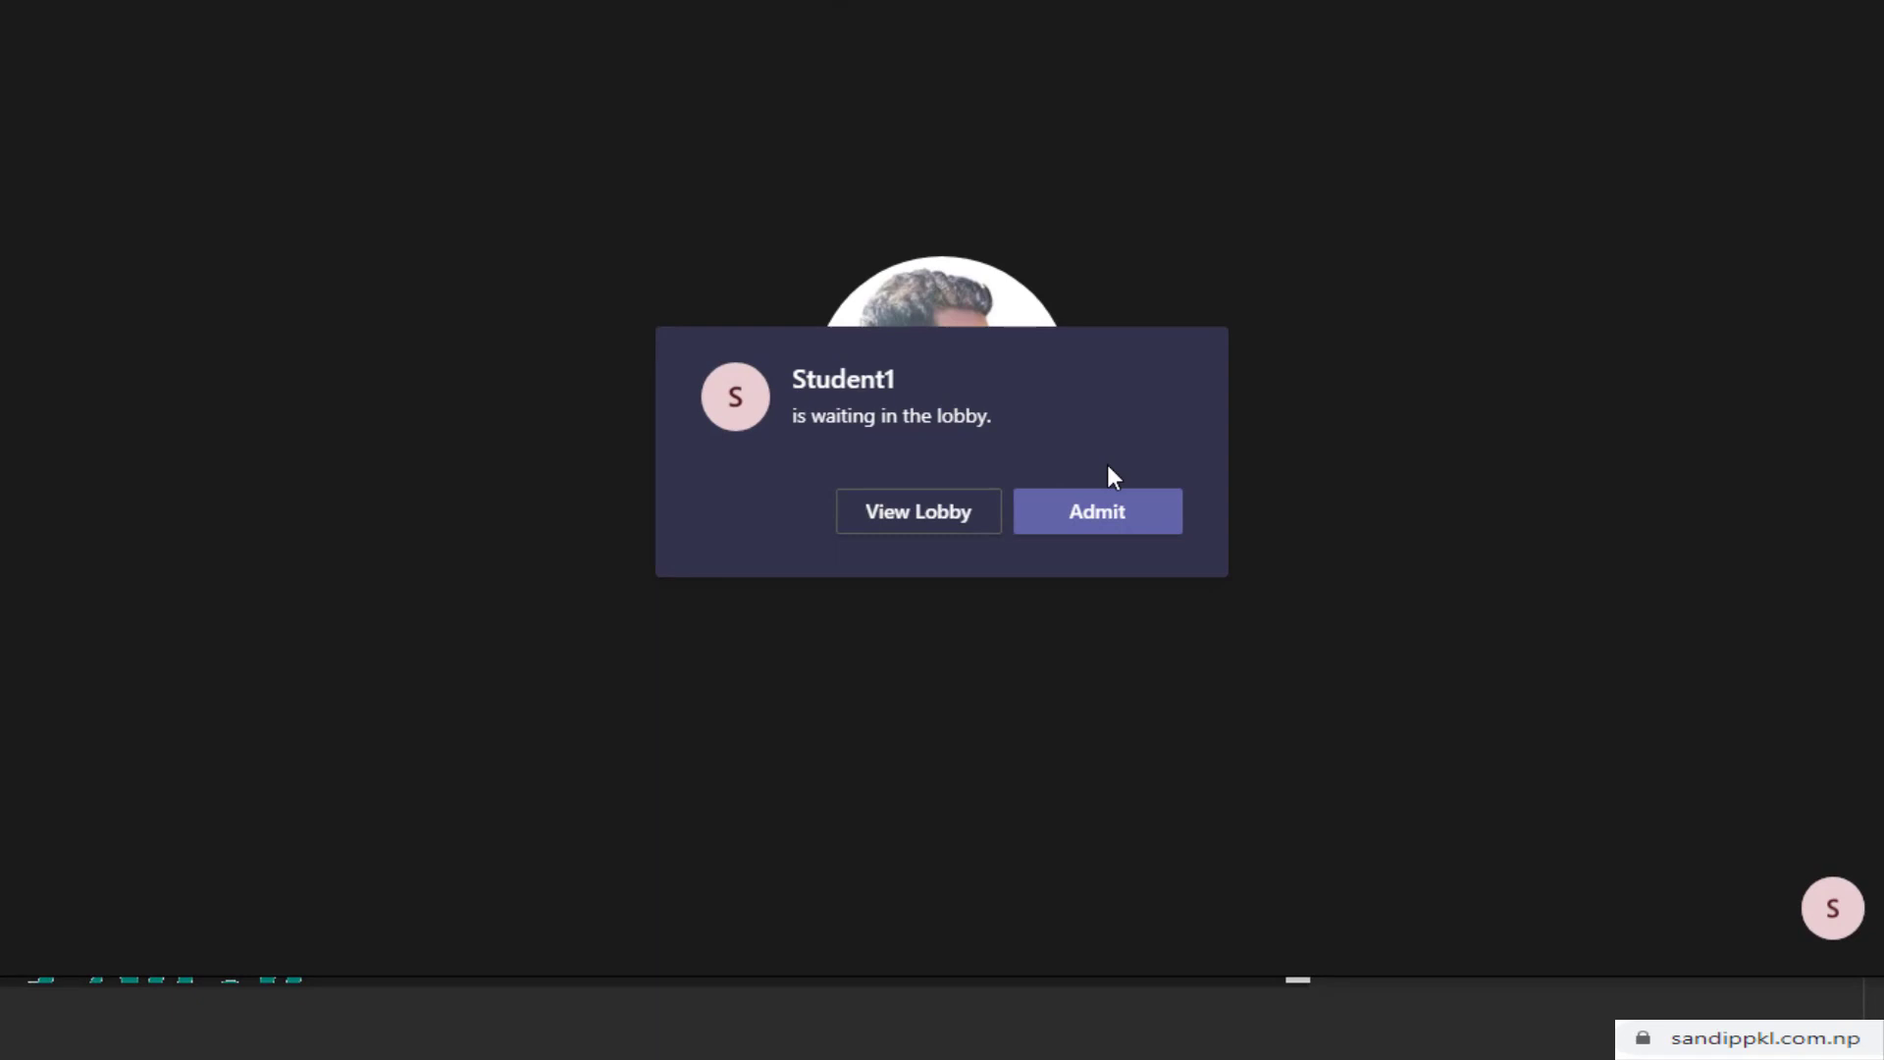
{"action": "left_click", "coordinate": [1112, 528]}
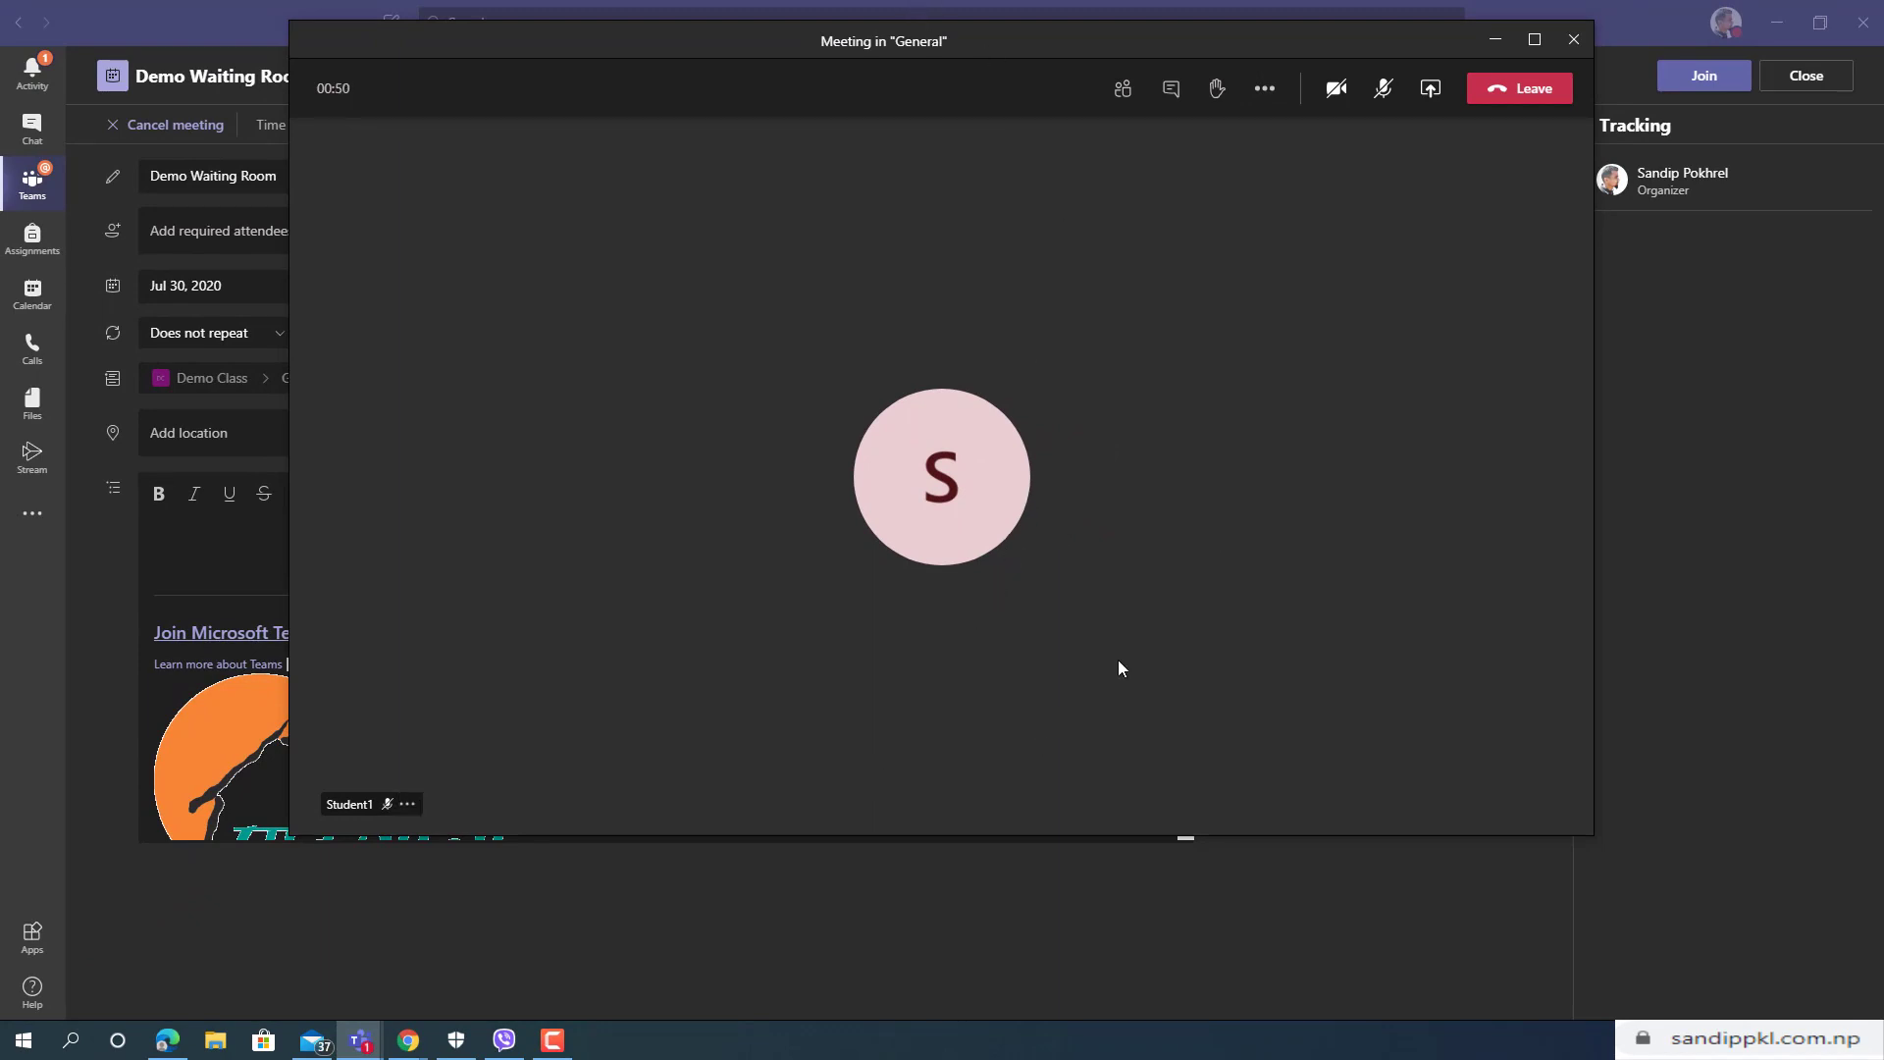
Step: Reposition the meeting window and show the participants list to check the presenter and attendee roles
{"action": "left_click_drag", "start_coordinate": [1127, 40], "coordinate": [1013, 110]}
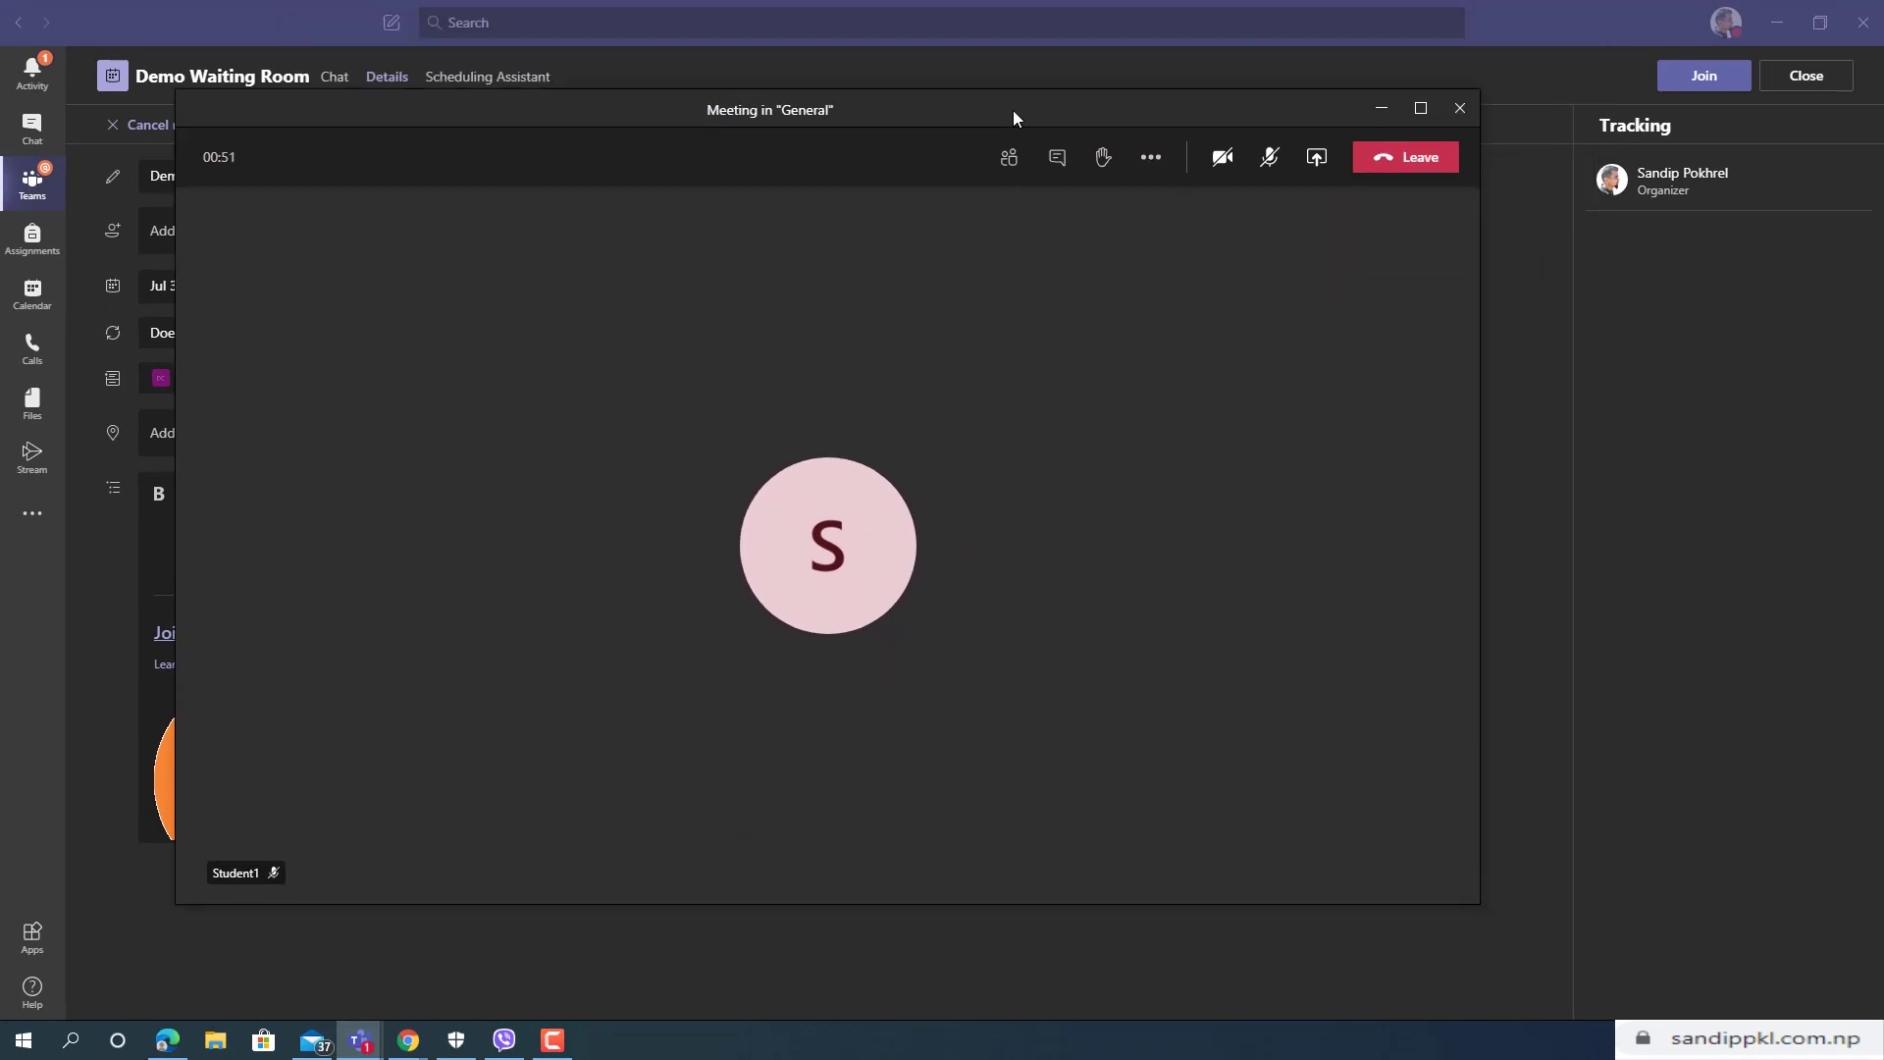
{"action": "left_click", "coordinate": [1031, 171]}
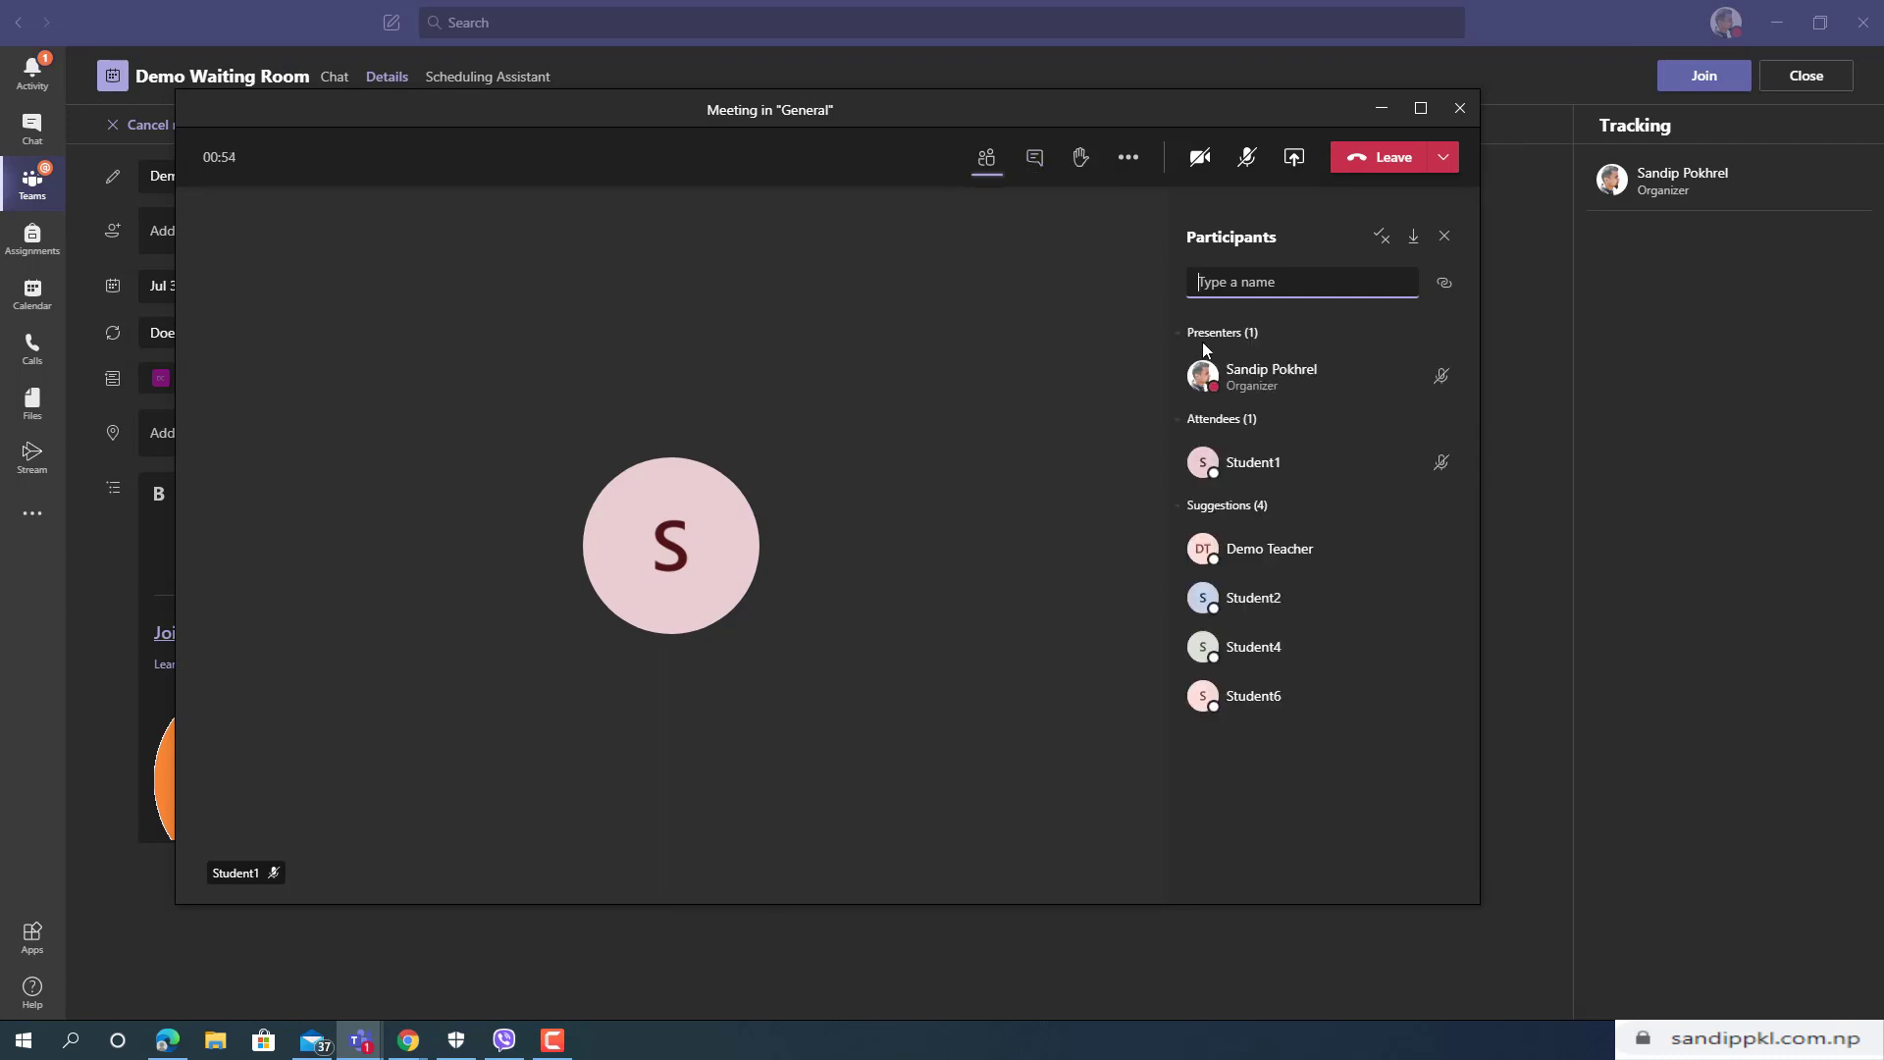
{"action": "mouse_move", "coordinate": [1251, 457]}
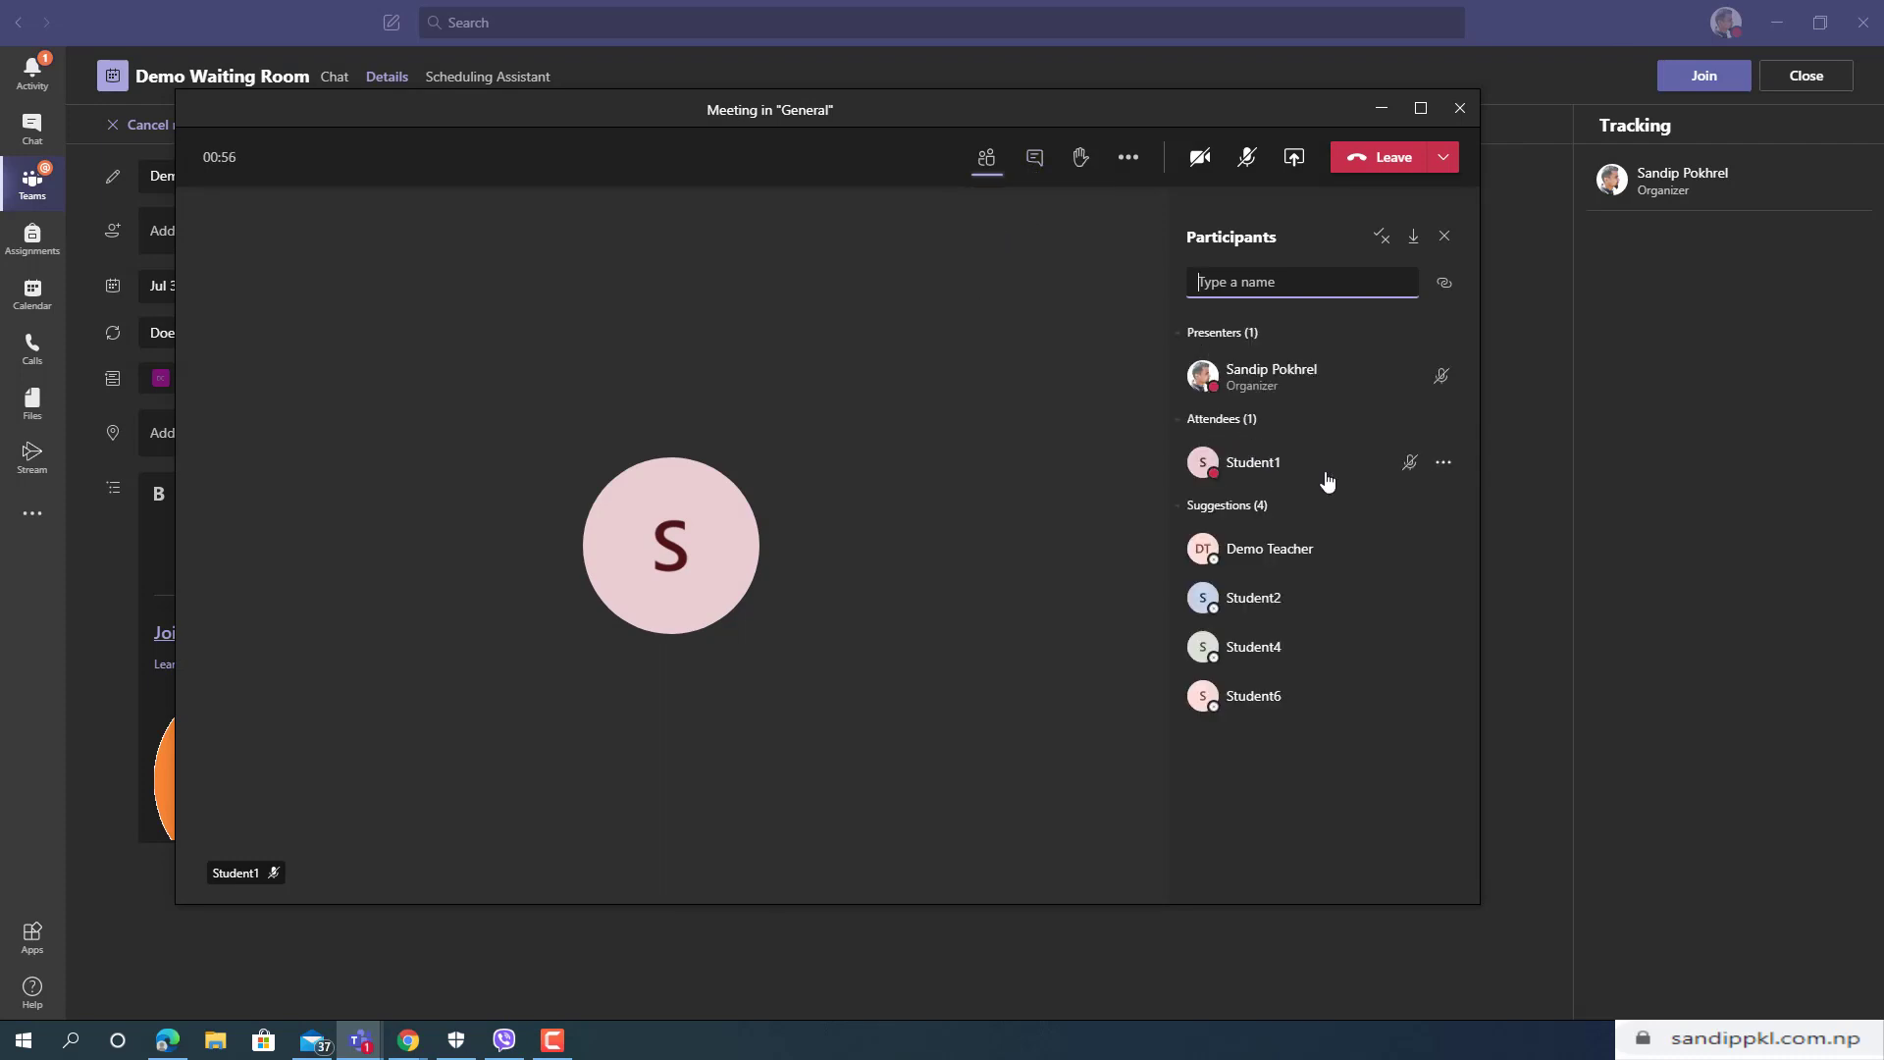